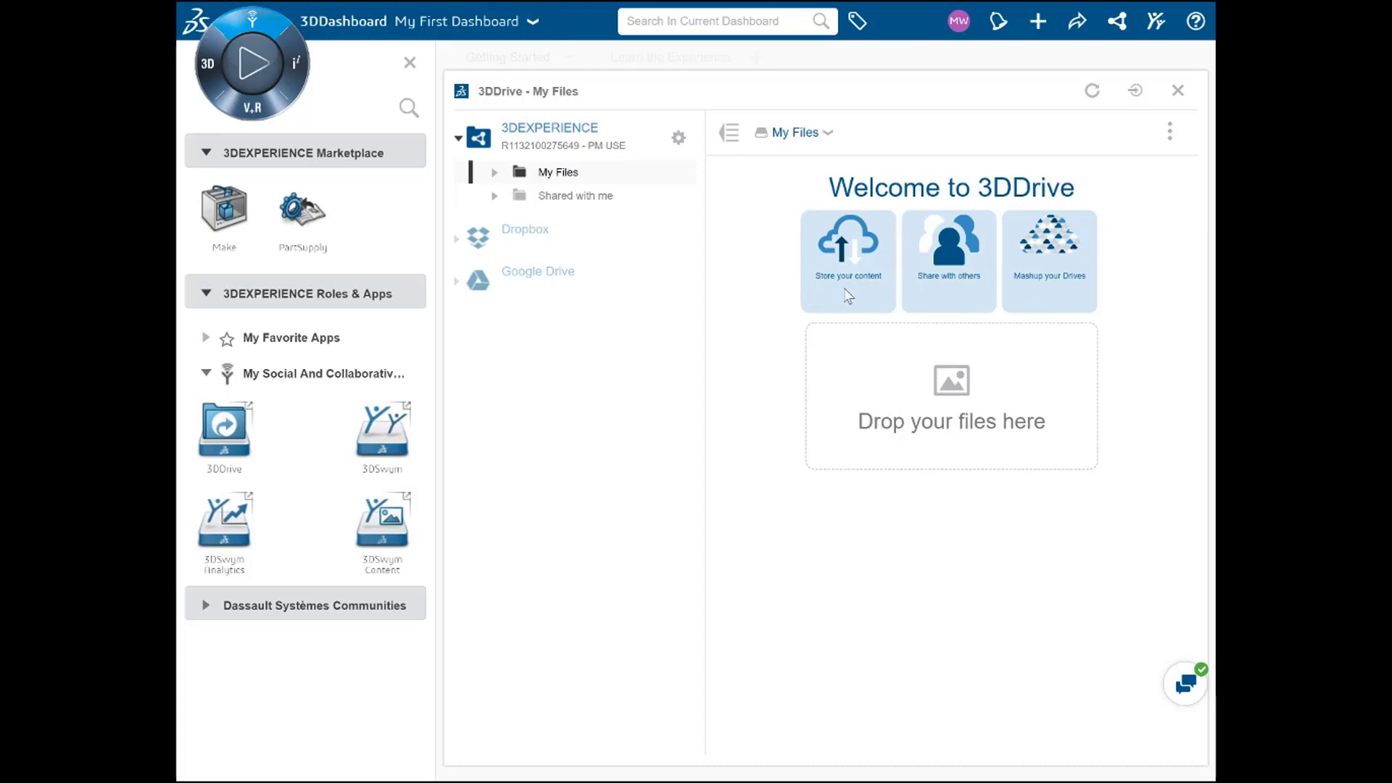
# Step: Create a My Files folder named 'Proof of Concept - Phase 1' and open the empty folder
pyautogui.click(827, 135)
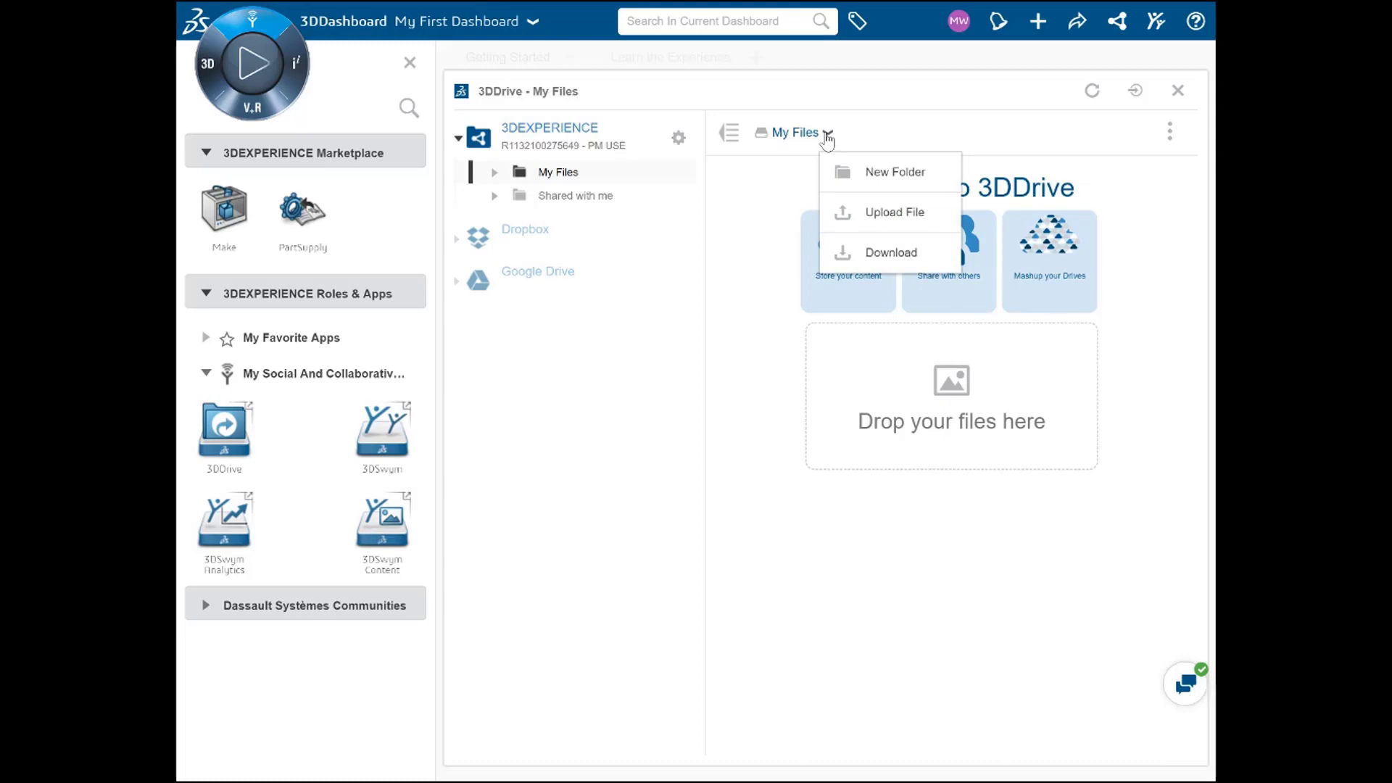
pyautogui.click(856, 175)
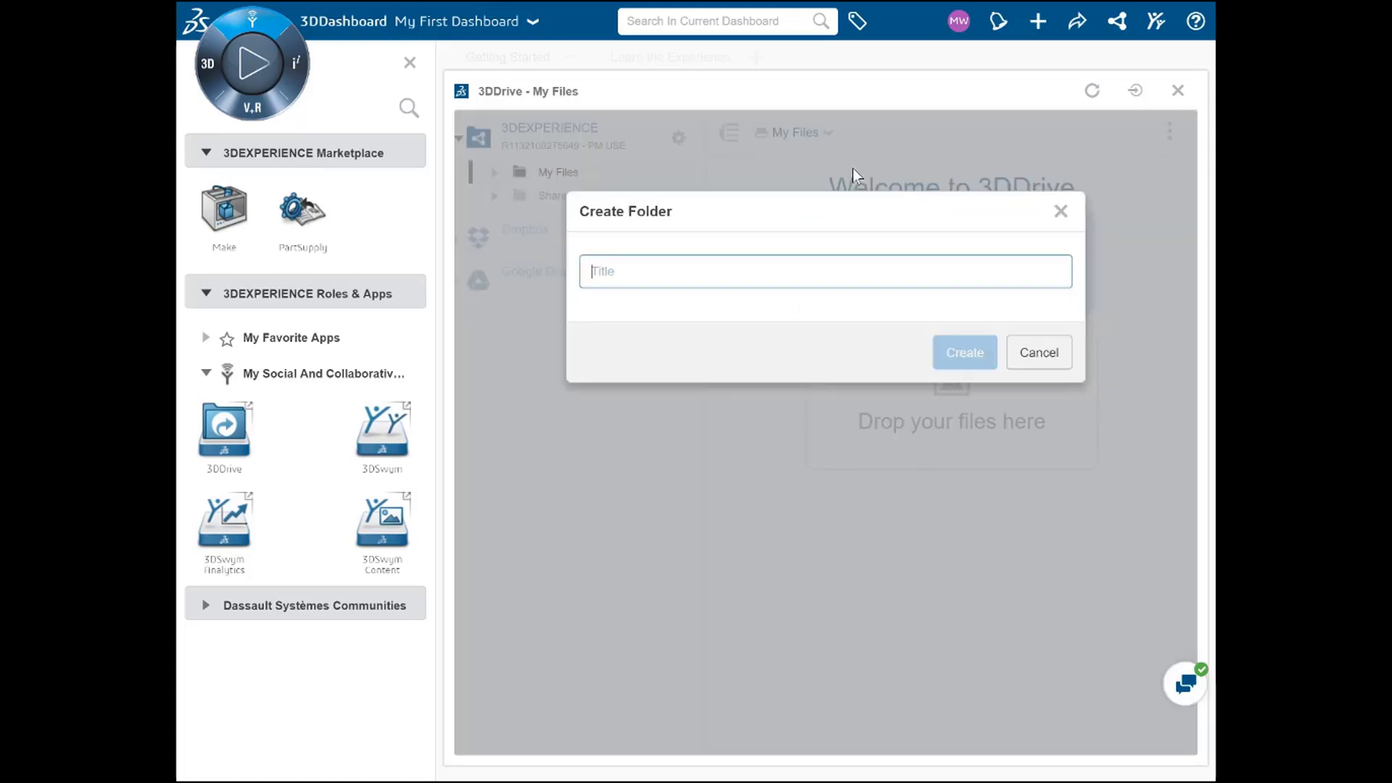
pyautogui.write('Proof of Concept - Phase 1')
pyautogui.click(948, 348)
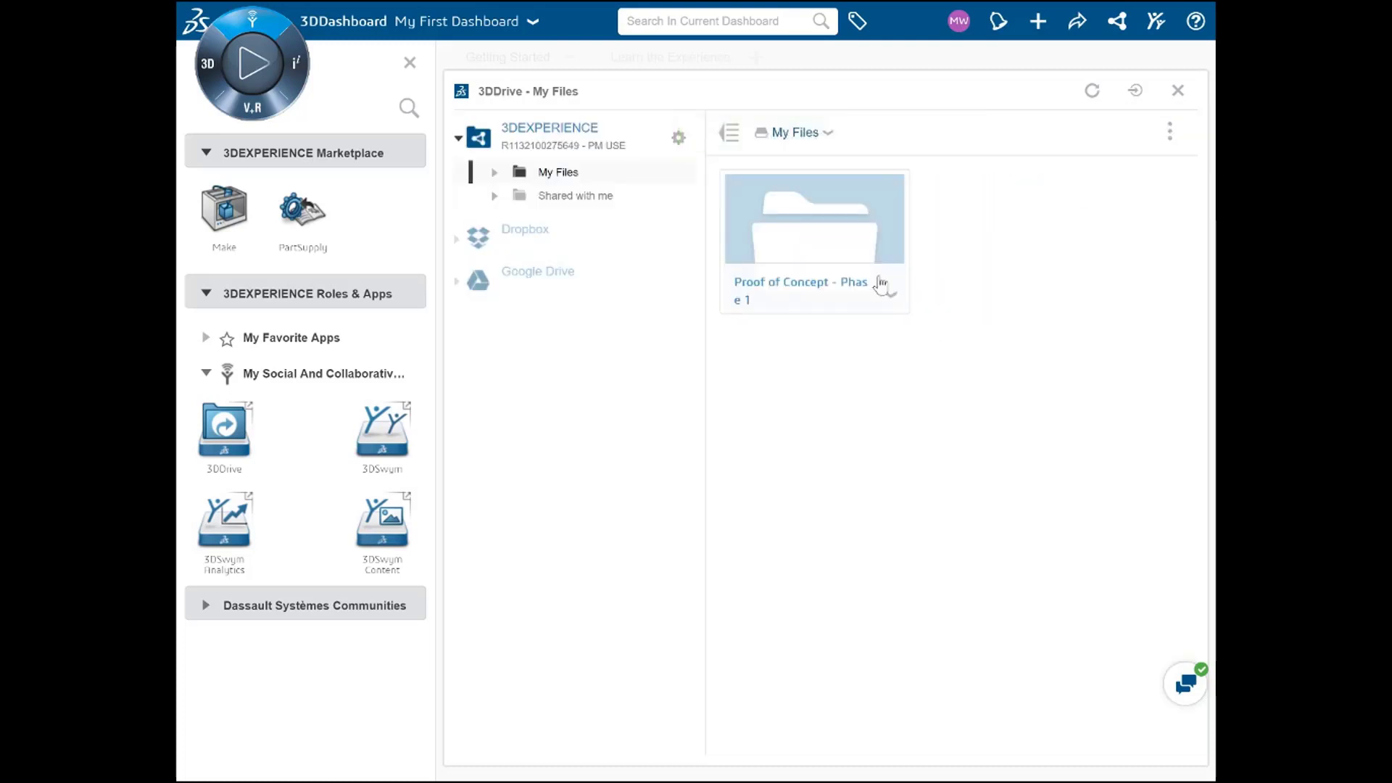
pyautogui.doubleClick(853, 247)
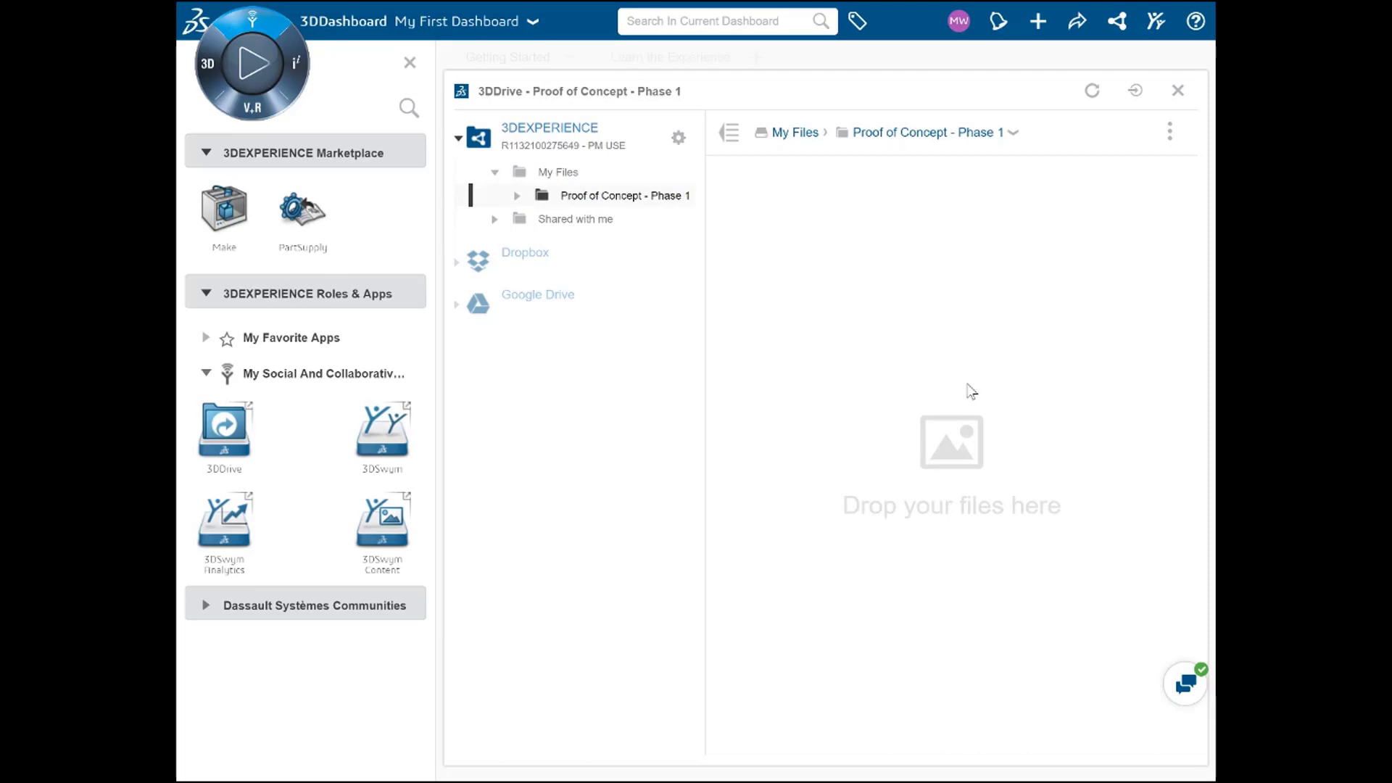
pyautogui.hotkey('alt', 'Tab')
pyautogui.hotkey('alt', 'Tab')
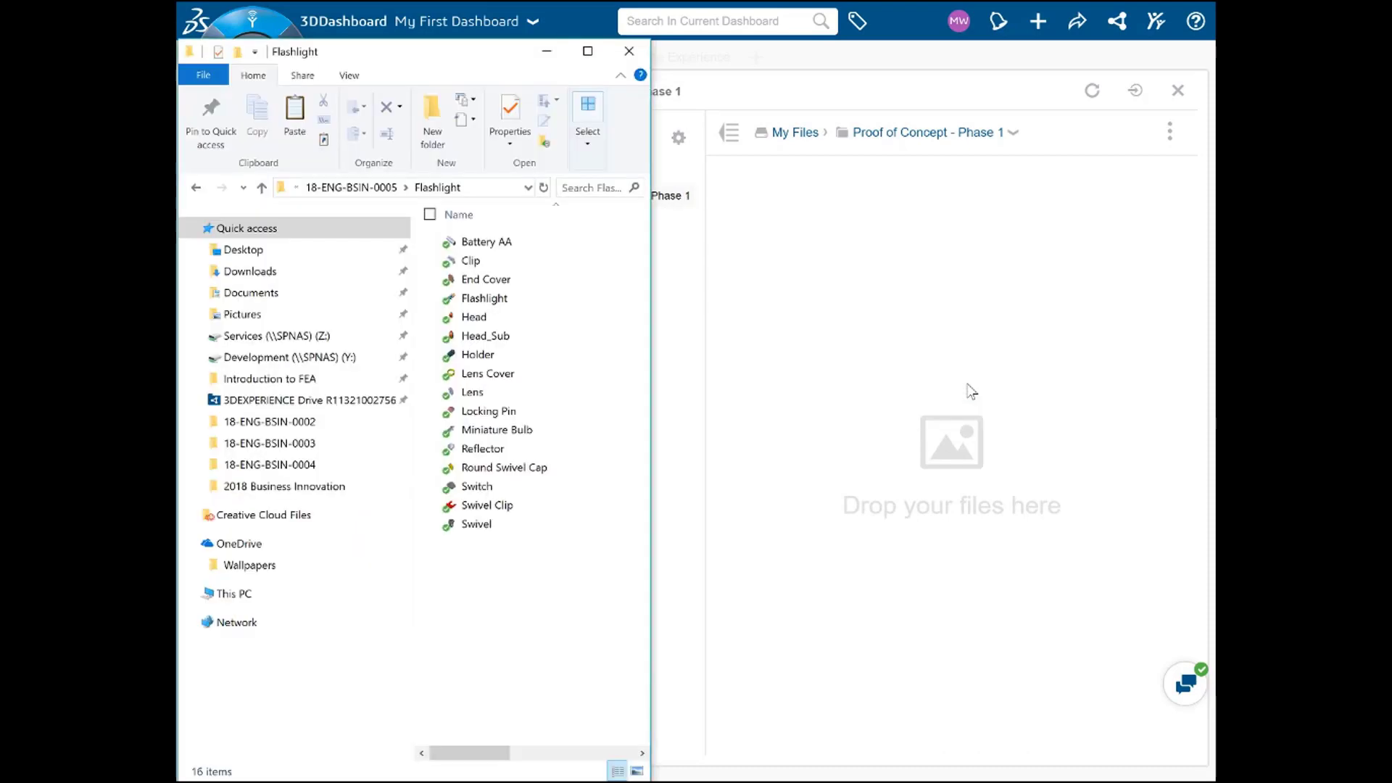
# Step: Upload all 16 flashlight SOLIDWORKS files from the Flashlight Explorer folder into the 3DDrive folder
pyautogui.moveTo(534, 566); pyautogui.dragTo(467, 244)
pyautogui.moveTo(559, 280); pyautogui.dragTo(937, 449)
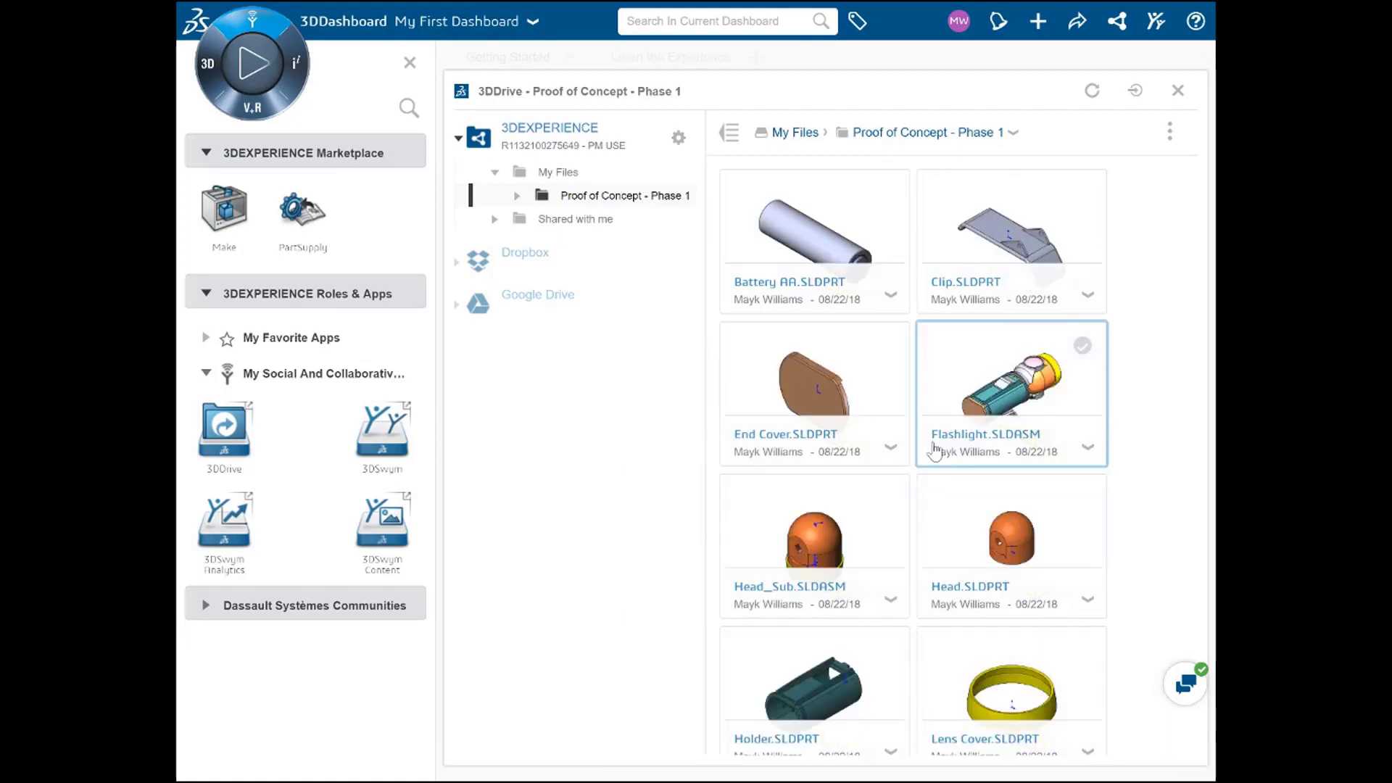
pyautogui.hotkey('alt', 'Tab')
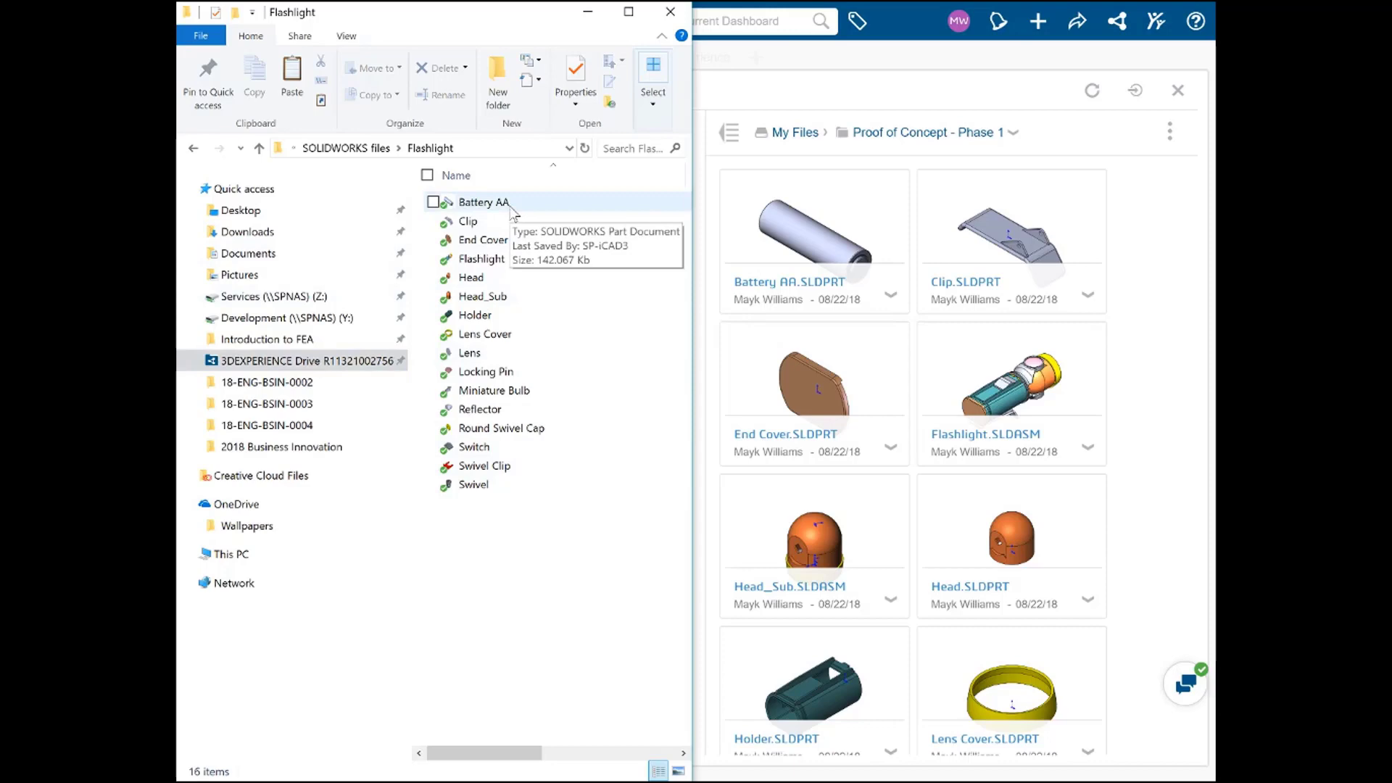
# Step: Move Double Range Burner and Mates_& from 18-ENG-BSIN-0005 into SOLIDWORKS files, then open Mates_&
pyautogui.hotkey('alt', 'Tab')
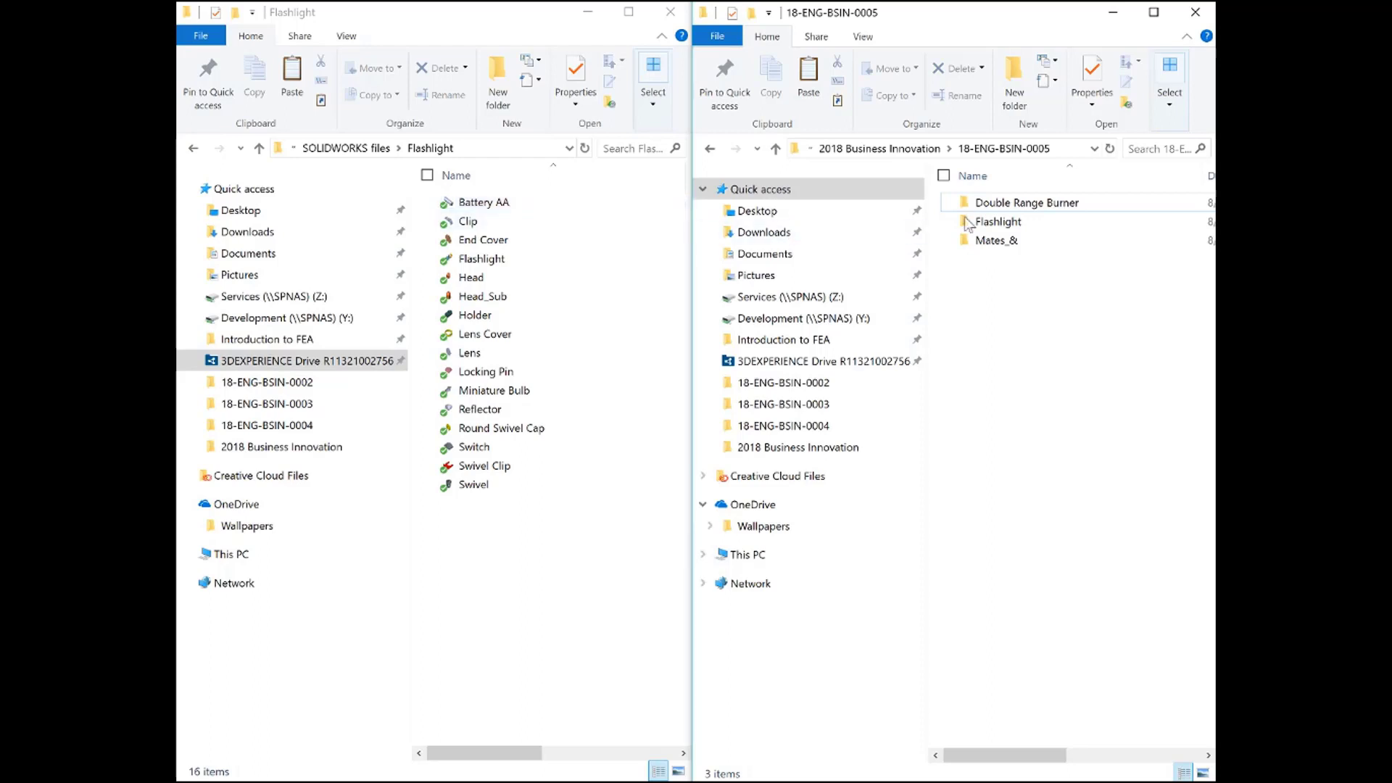
pyautogui.click(1022, 203)
pyautogui.keyDown('ctrl'); pyautogui.click(1000, 243); pyautogui.keyUp('ctrl')
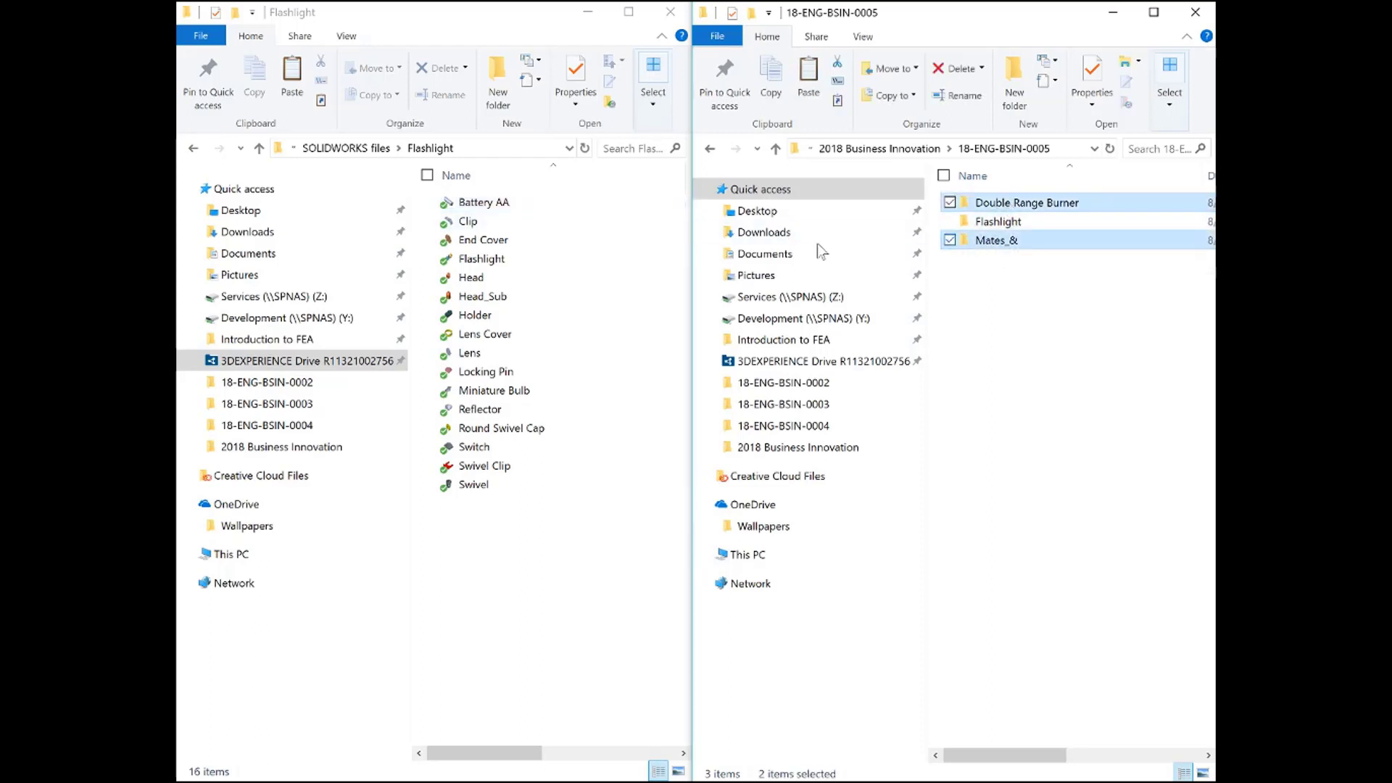
pyautogui.click(367, 149)
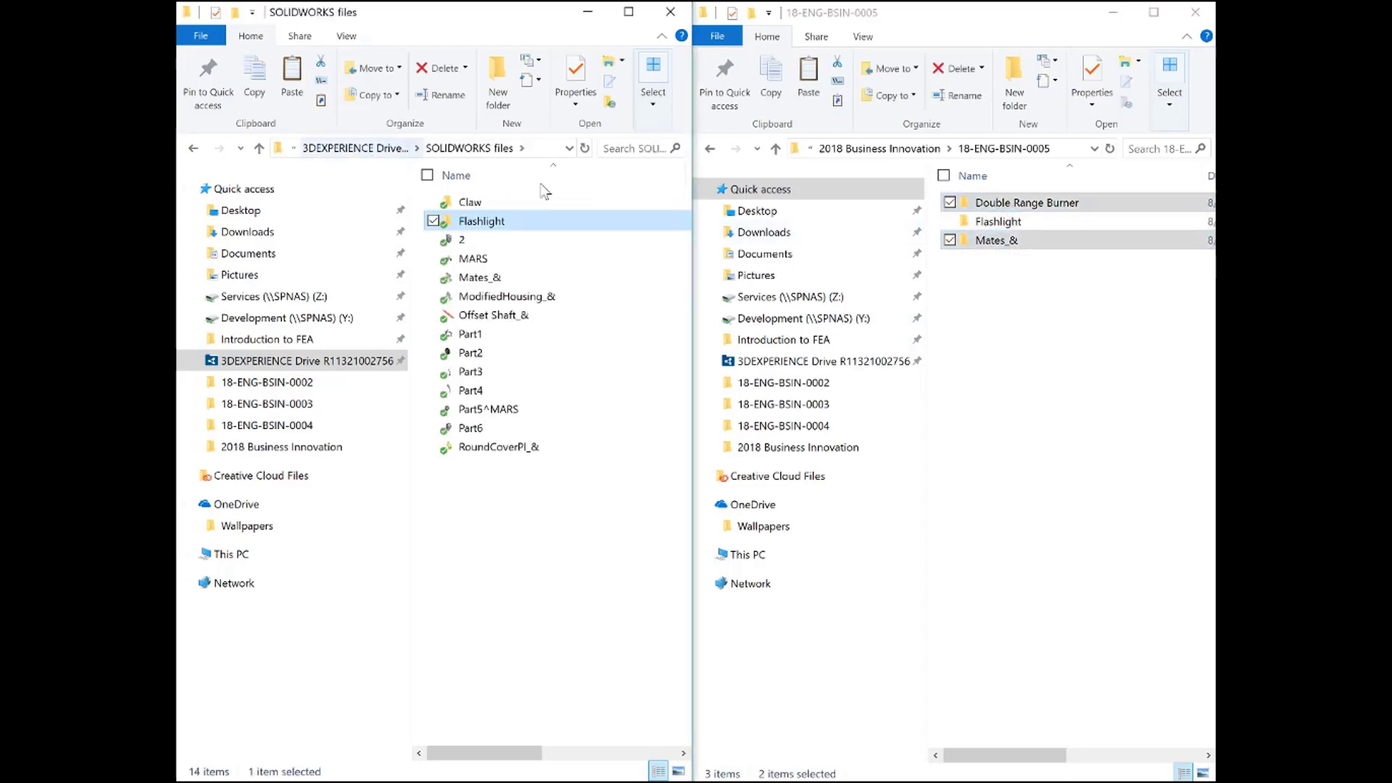
pyautogui.moveTo(990, 243); pyautogui.dragTo(515, 547)
pyautogui.click(515, 547)
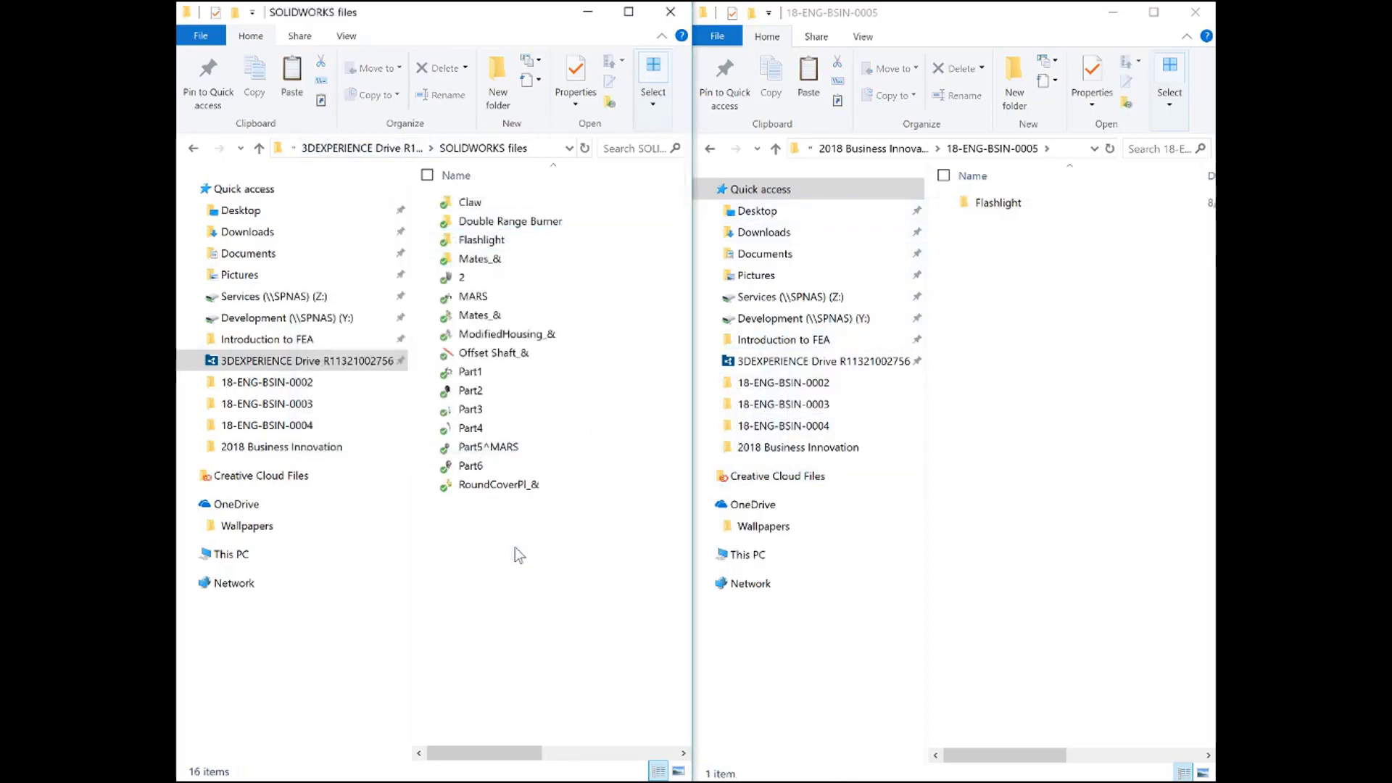
pyautogui.click(499, 260)
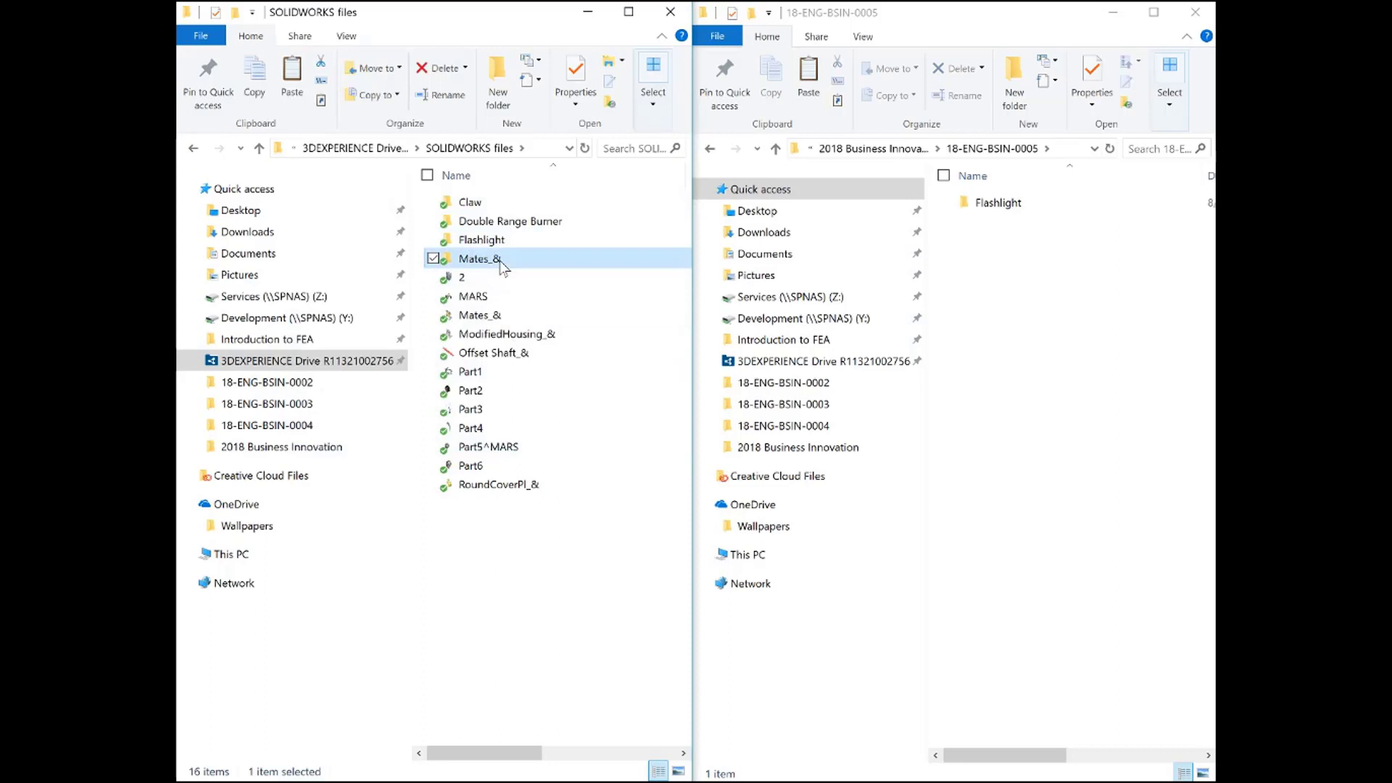
pyautogui.doubleClick(499, 260)
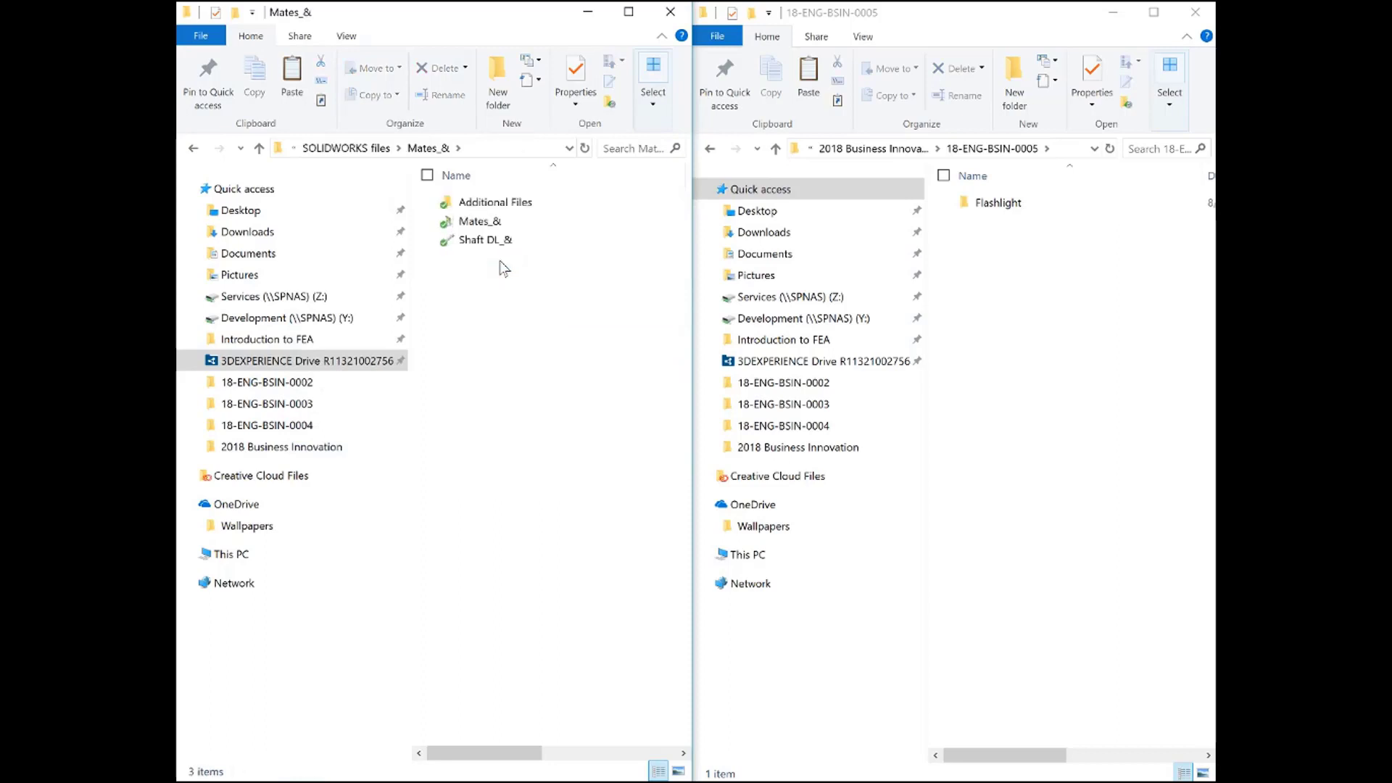
pyautogui.hotkey('alt', 'Tab')
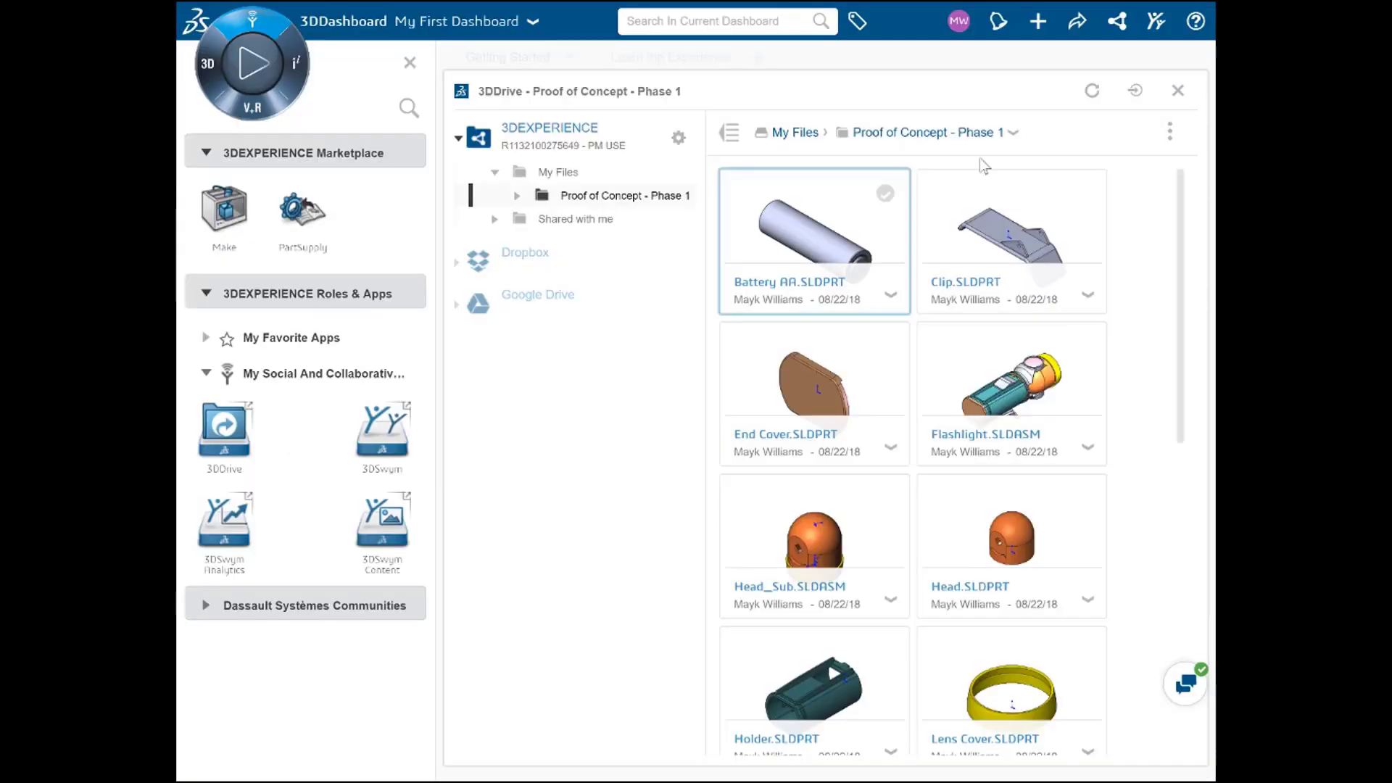
pyautogui.click(1014, 134)
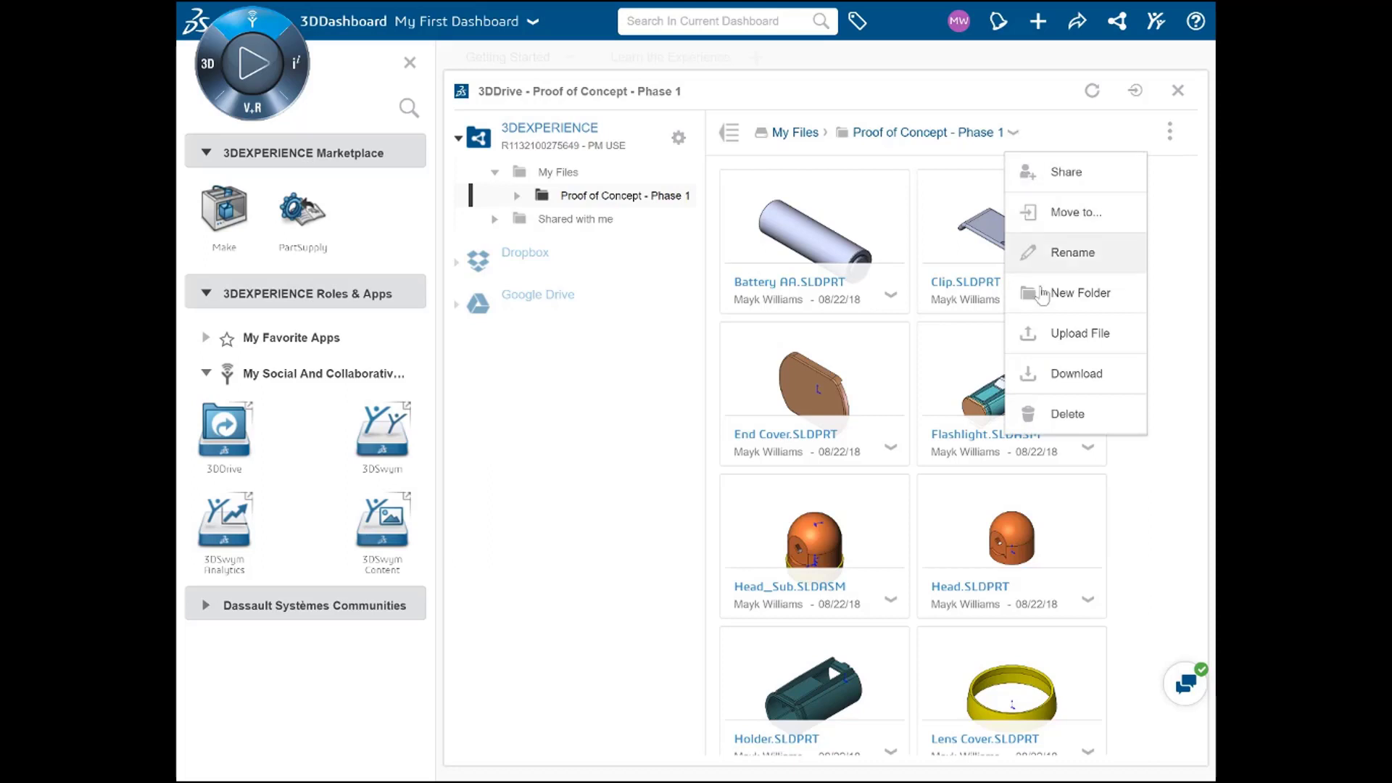
pyautogui.click(1055, 346)
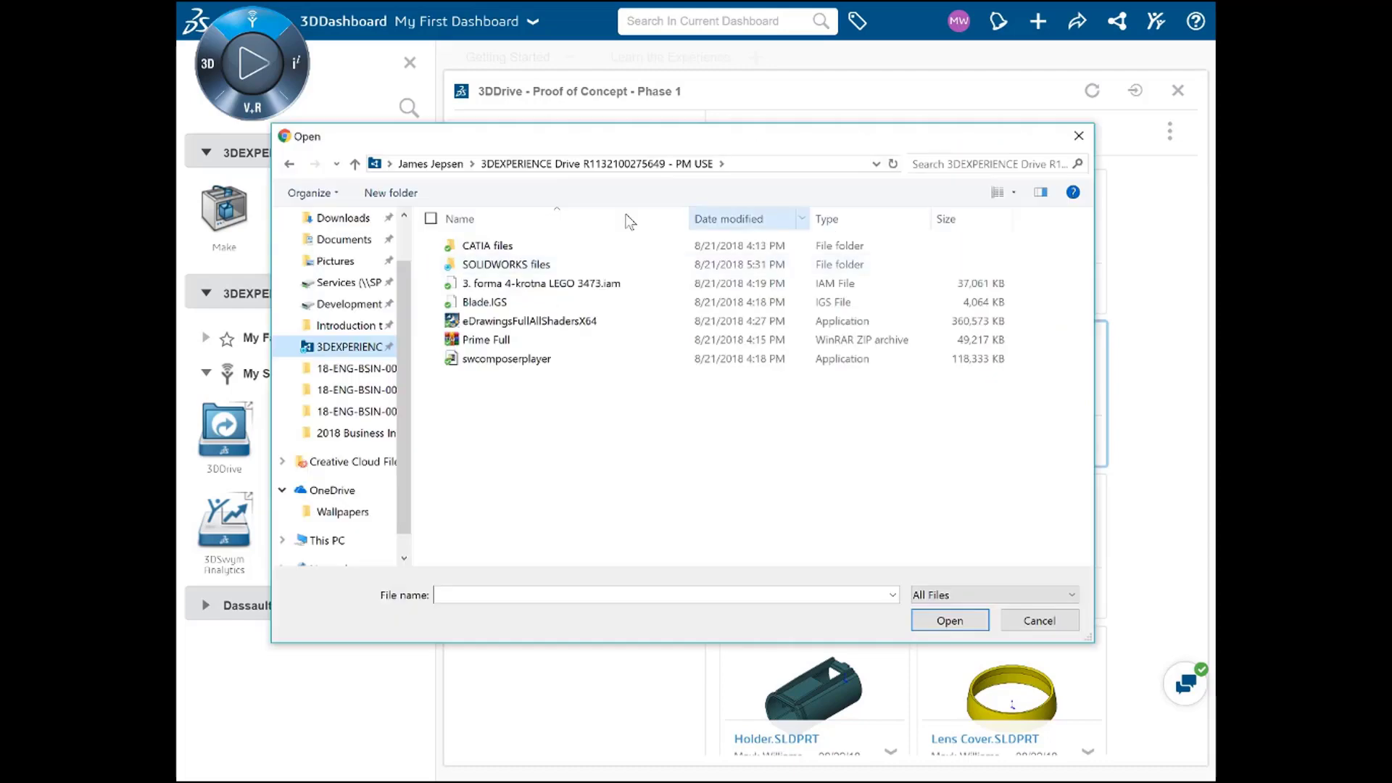
pyautogui.click(943, 621)
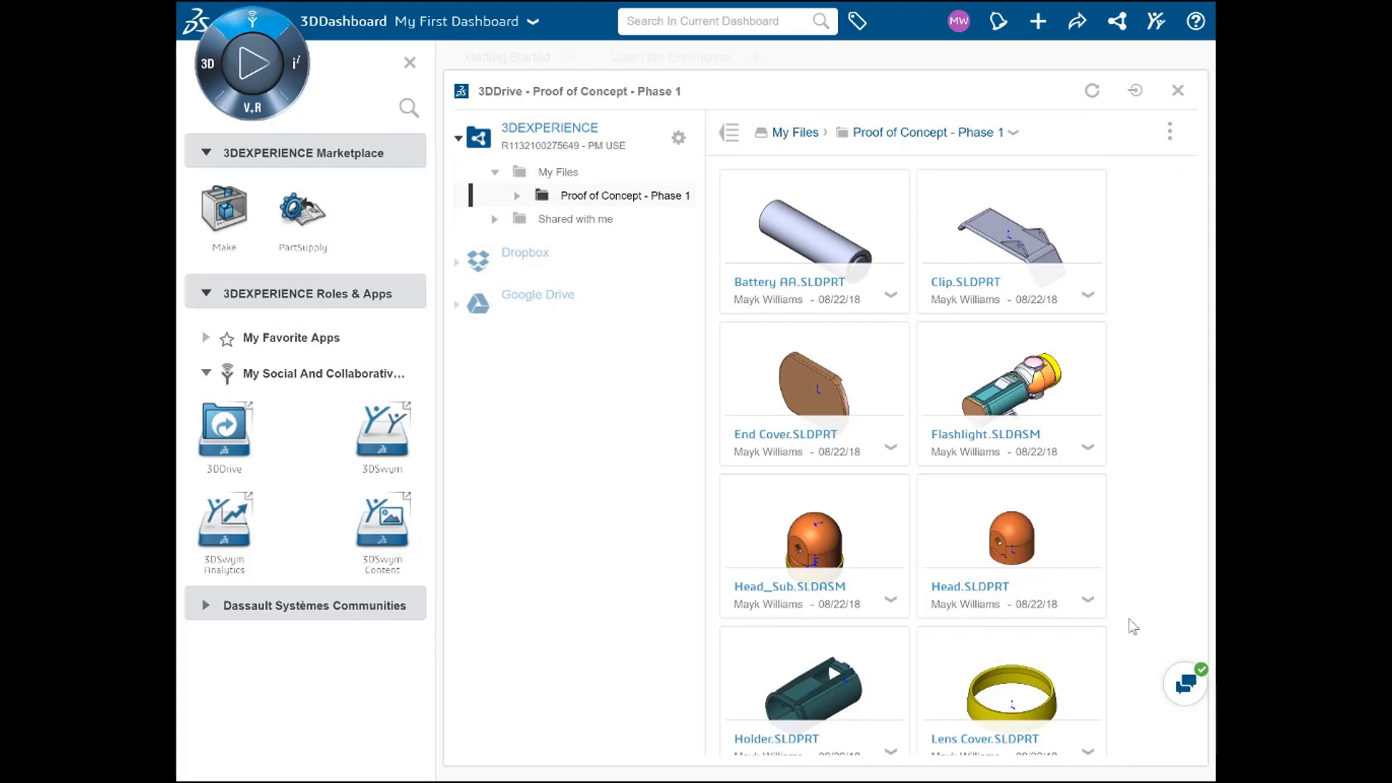
# Step: Open Share for Flashlight.SLDASM, review the community and link tabs, then return to Share with users
pyautogui.click(1093, 454)
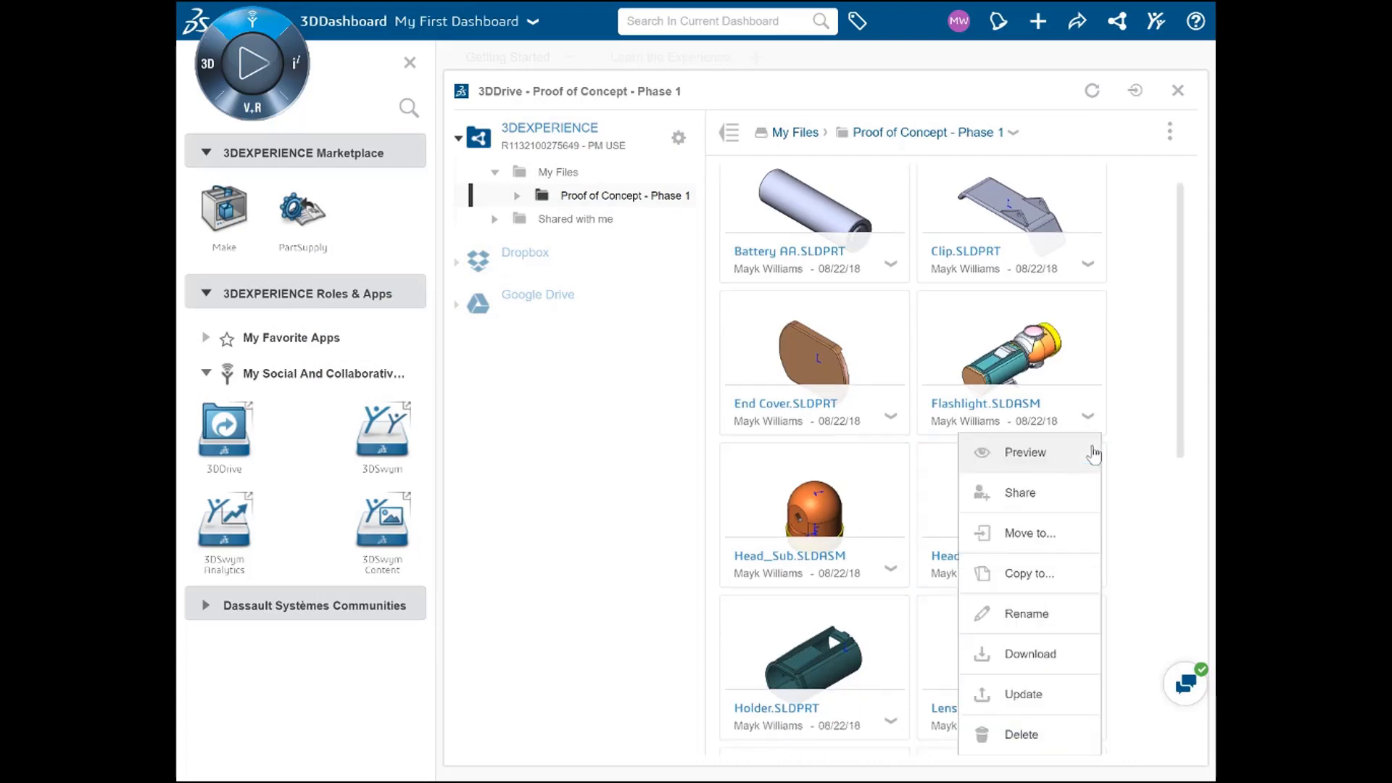
pyautogui.click(1016, 500)
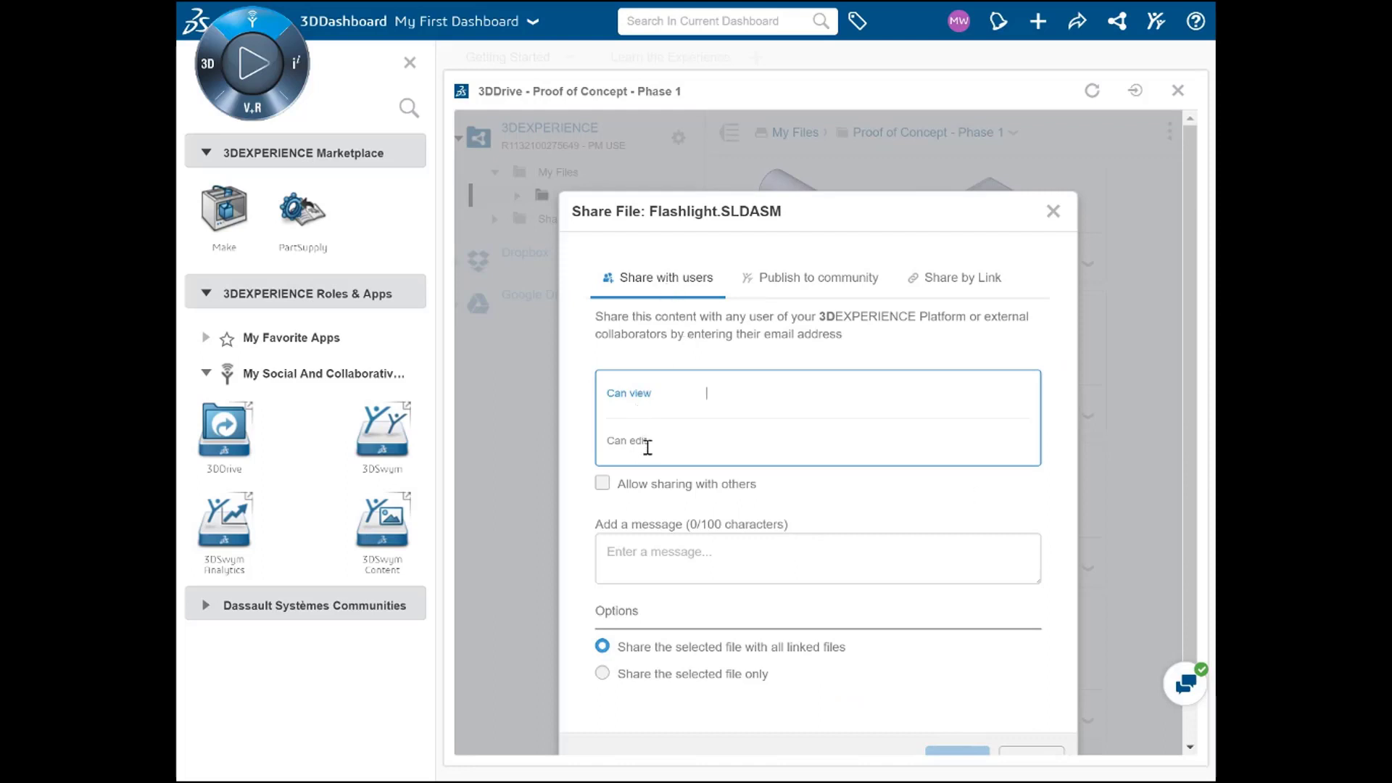
pyautogui.click(791, 289)
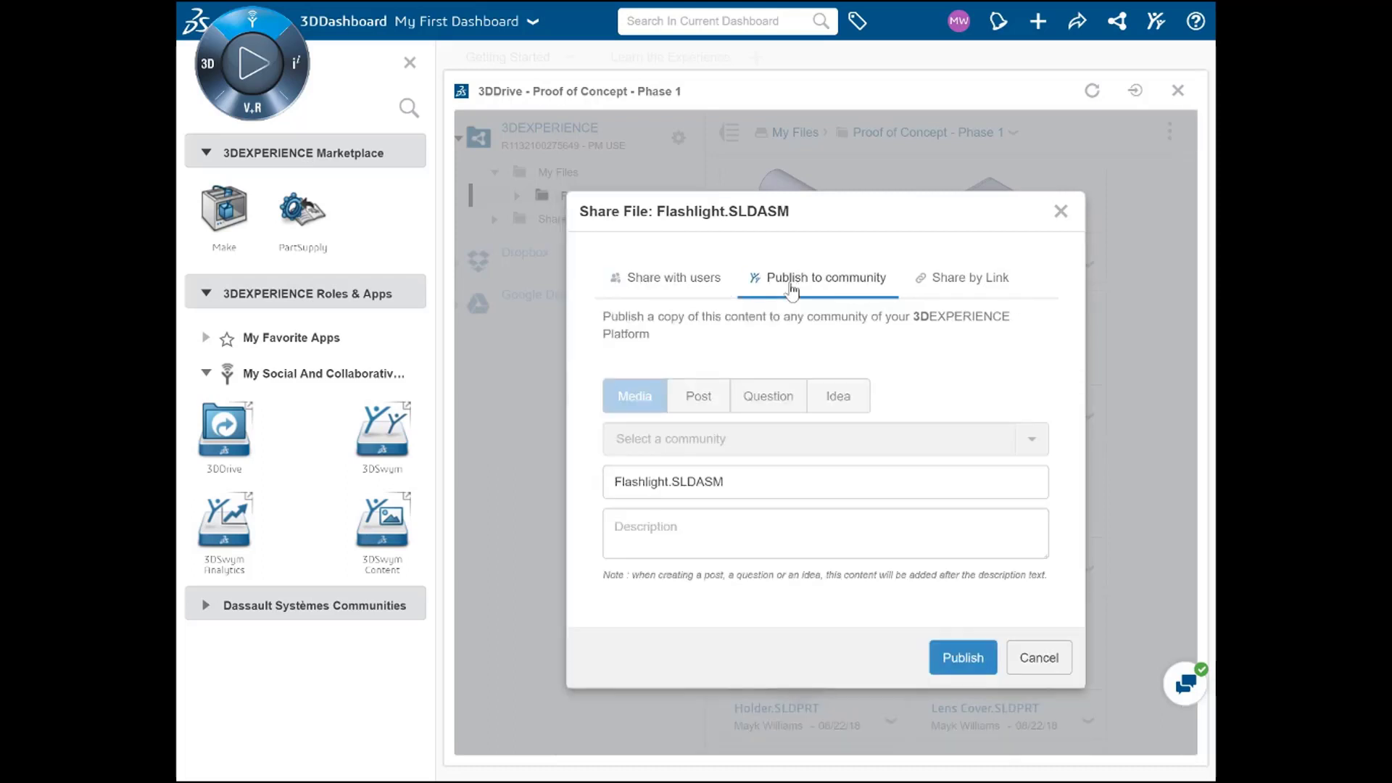
pyautogui.click(968, 293)
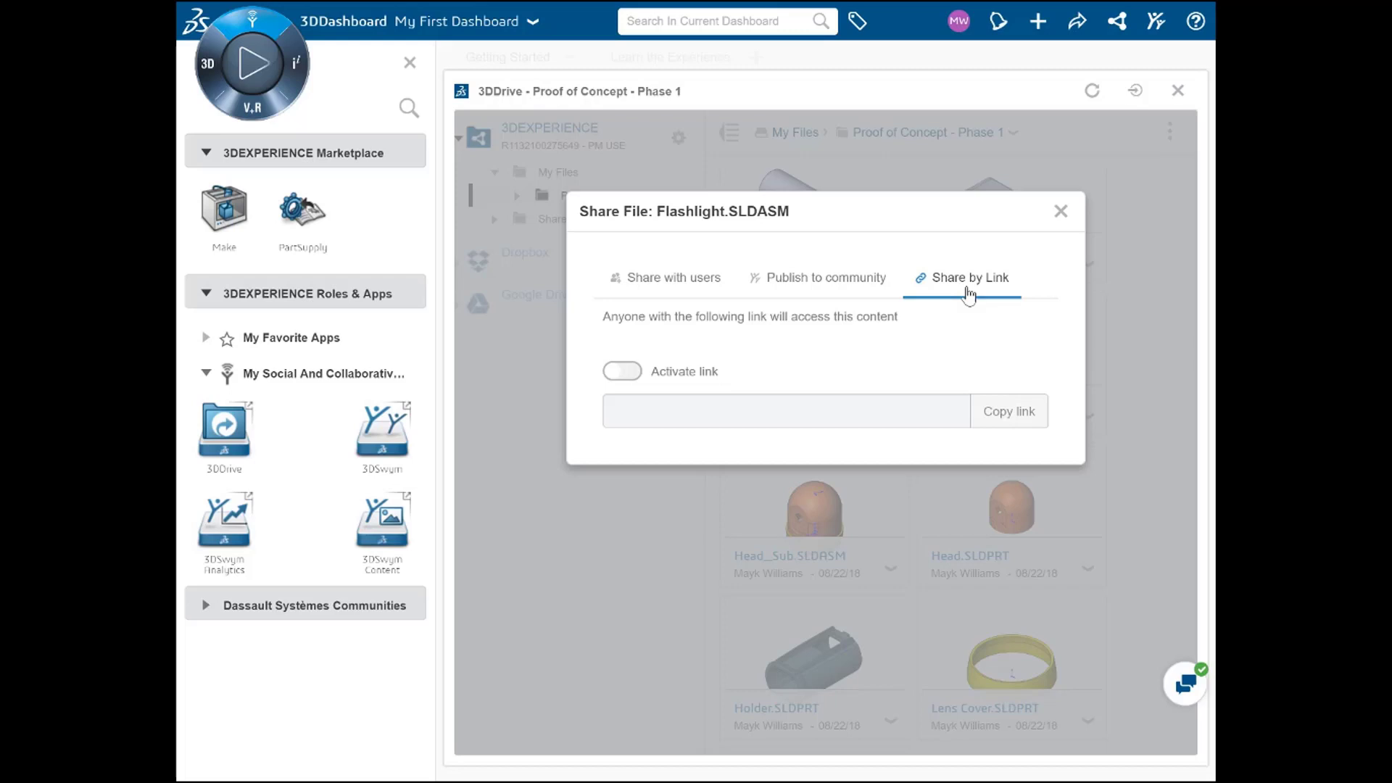
pyautogui.click(690, 290)
# Step: Give a suggested user edit rights on Flashlight.SLDASM, resharing off, with message 'Check out the first design'
pyautogui.click(719, 441)
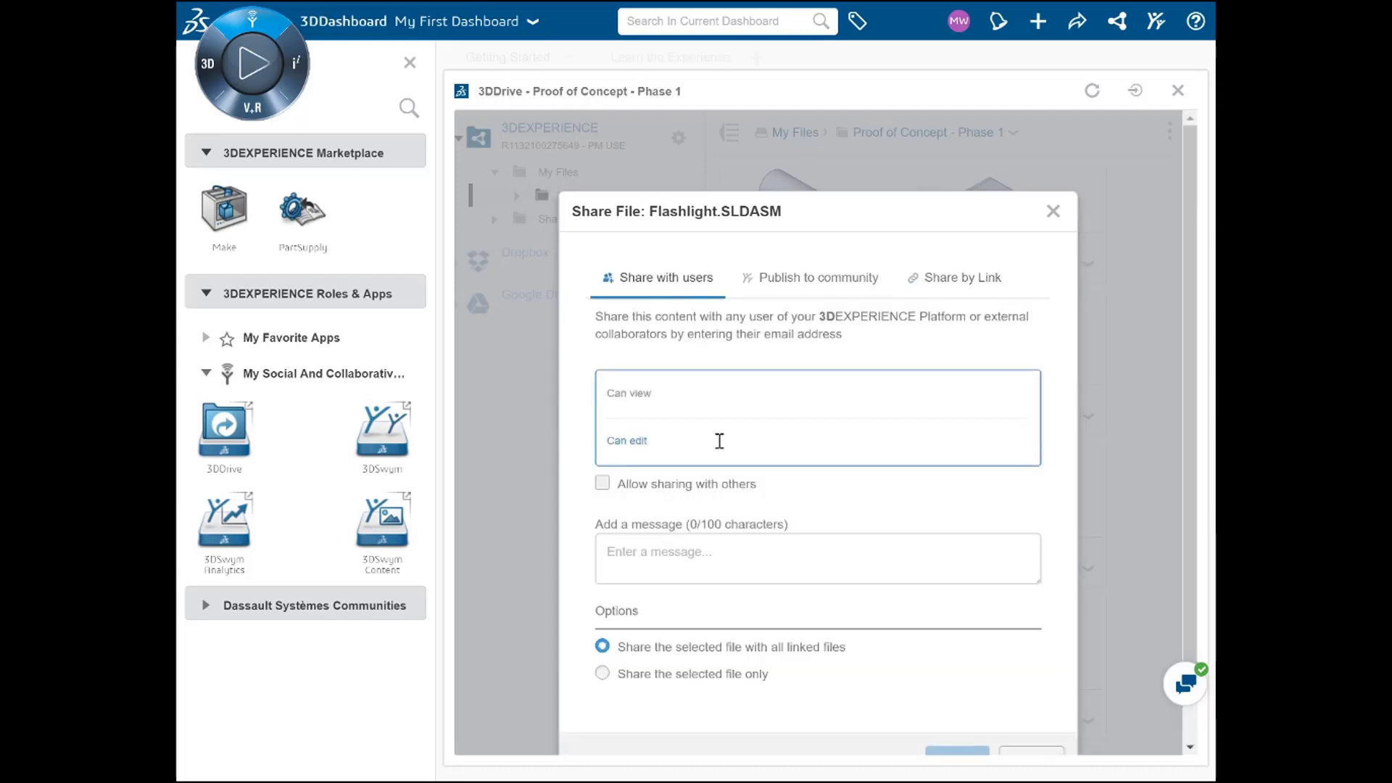
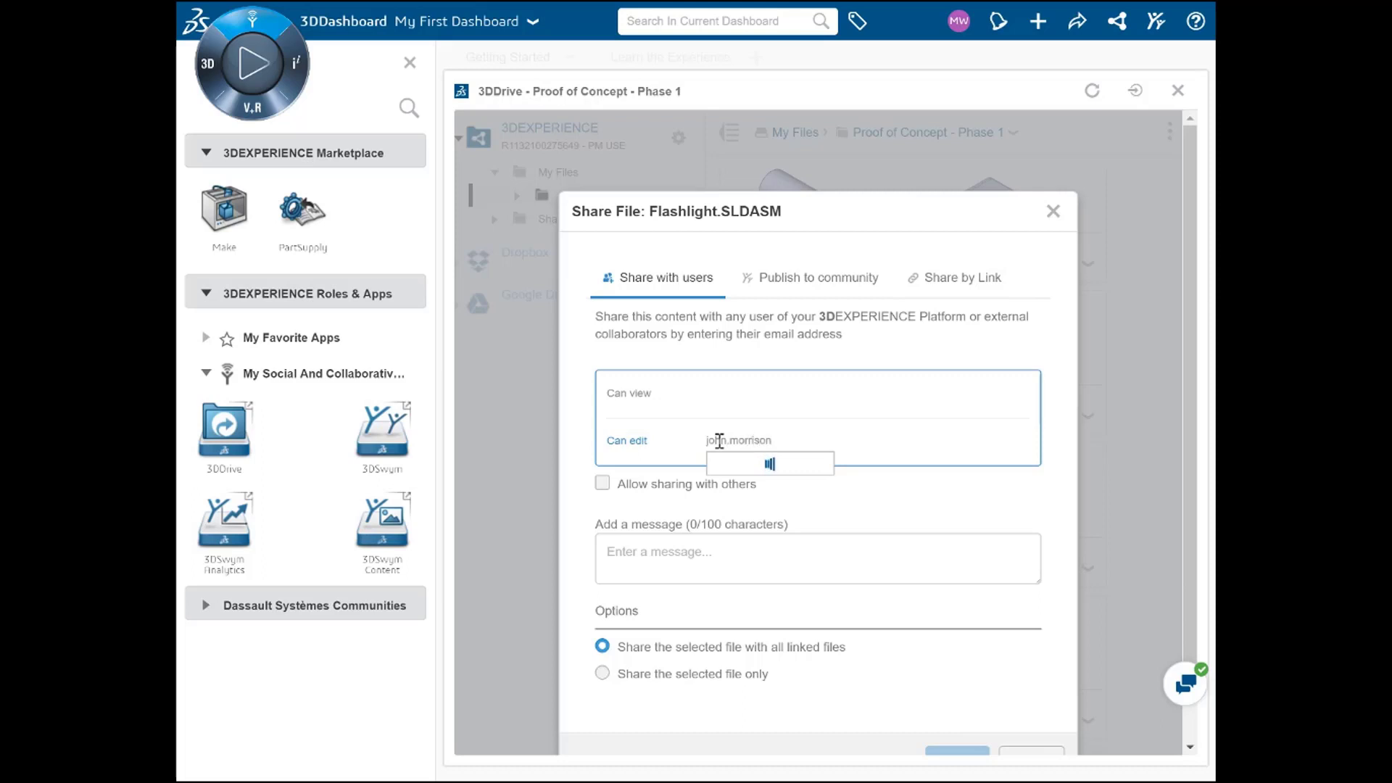
pyautogui.click(737, 470)
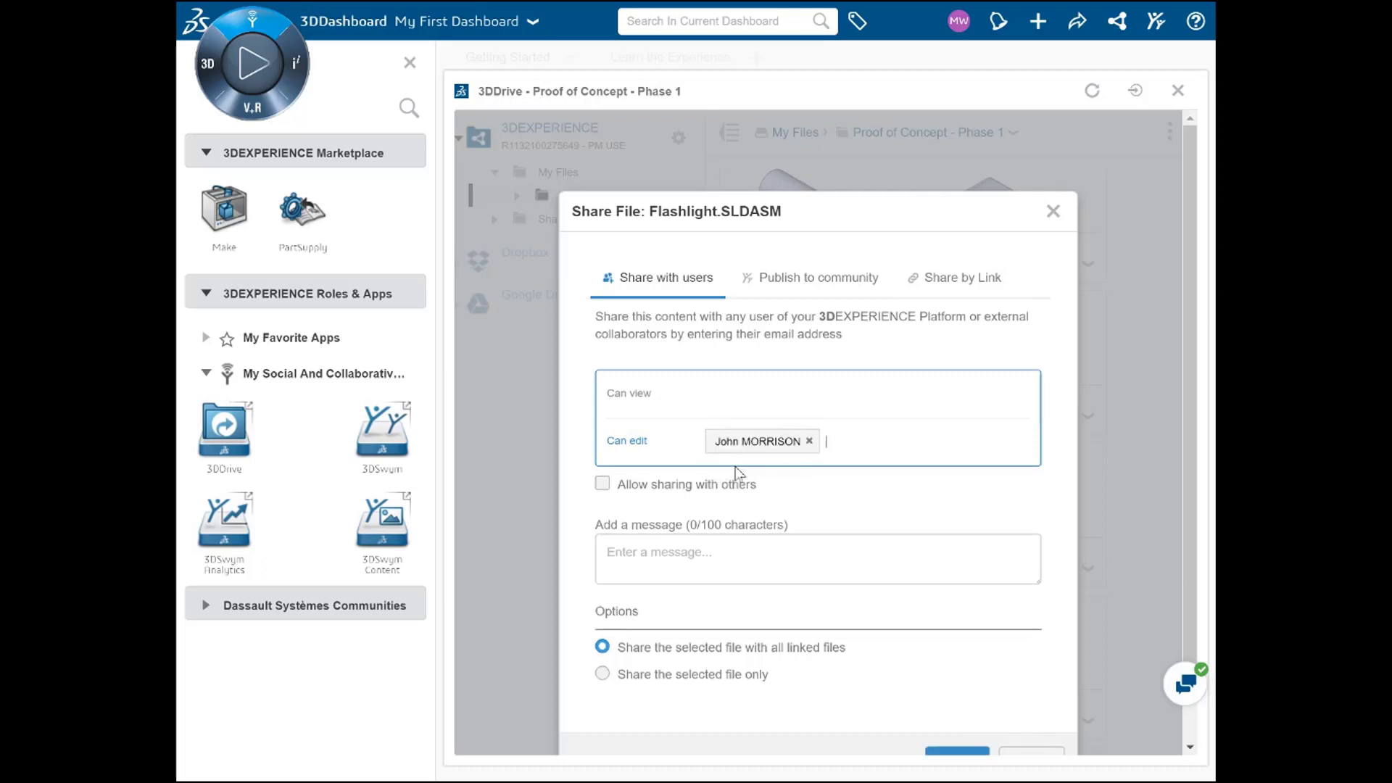
pyautogui.click(603, 485)
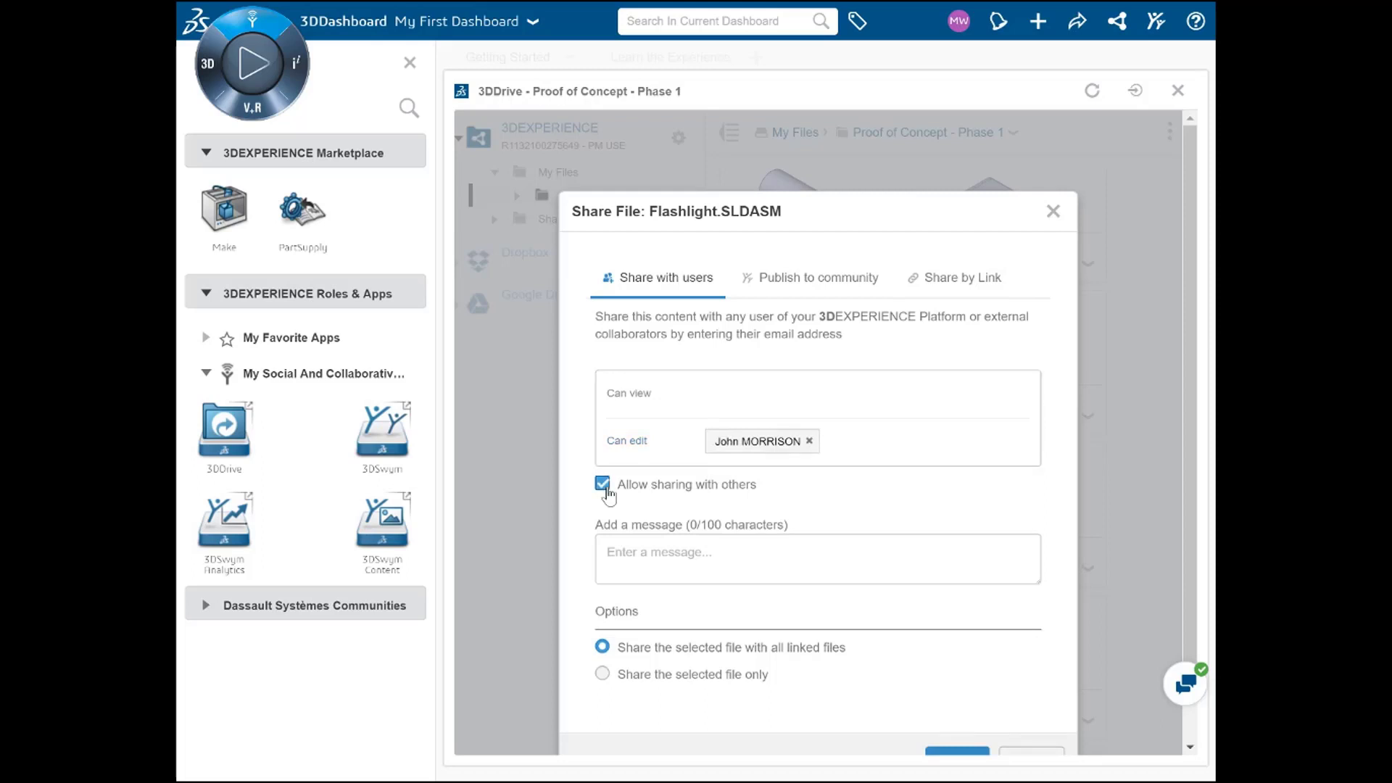
pyautogui.click(607, 490)
pyautogui.click(681, 540)
pyautogui.write('Check out the fir')
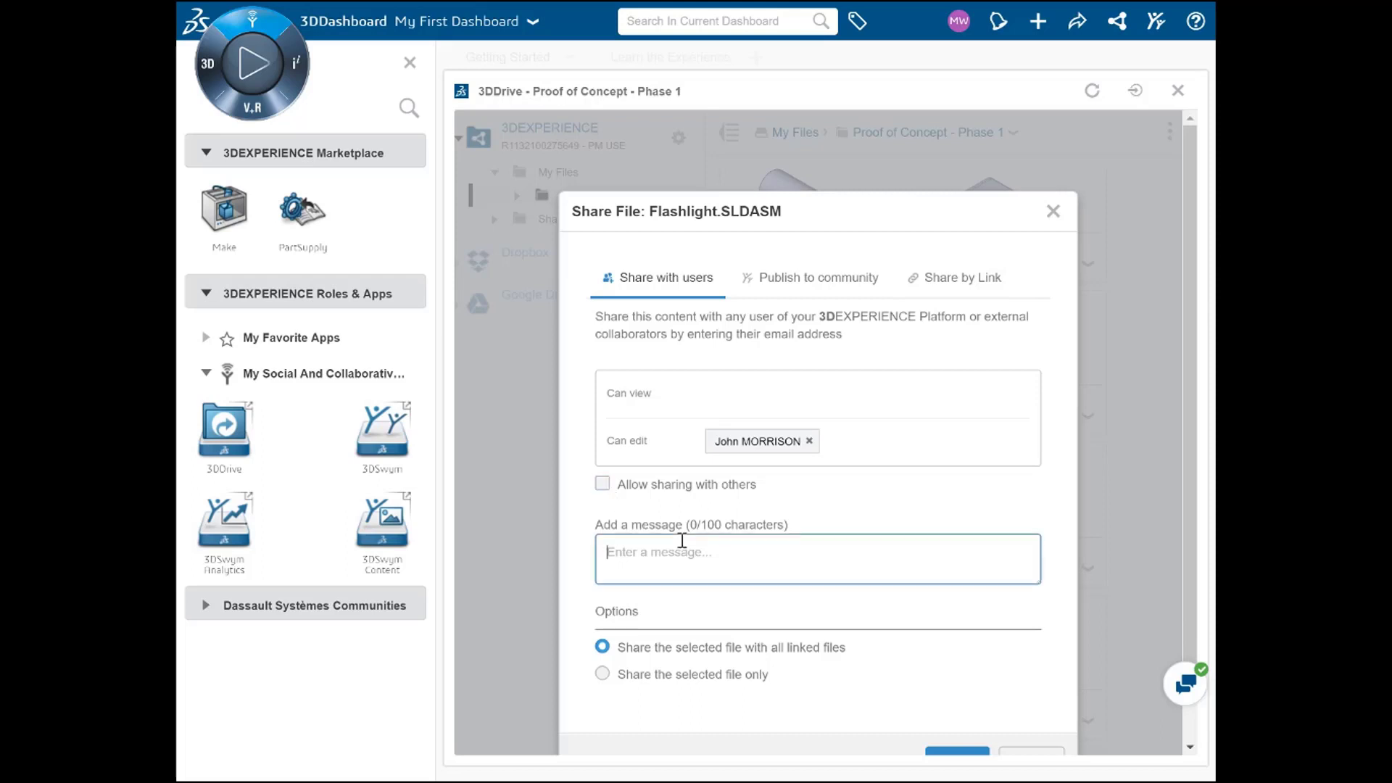
pyautogui.write('st design')
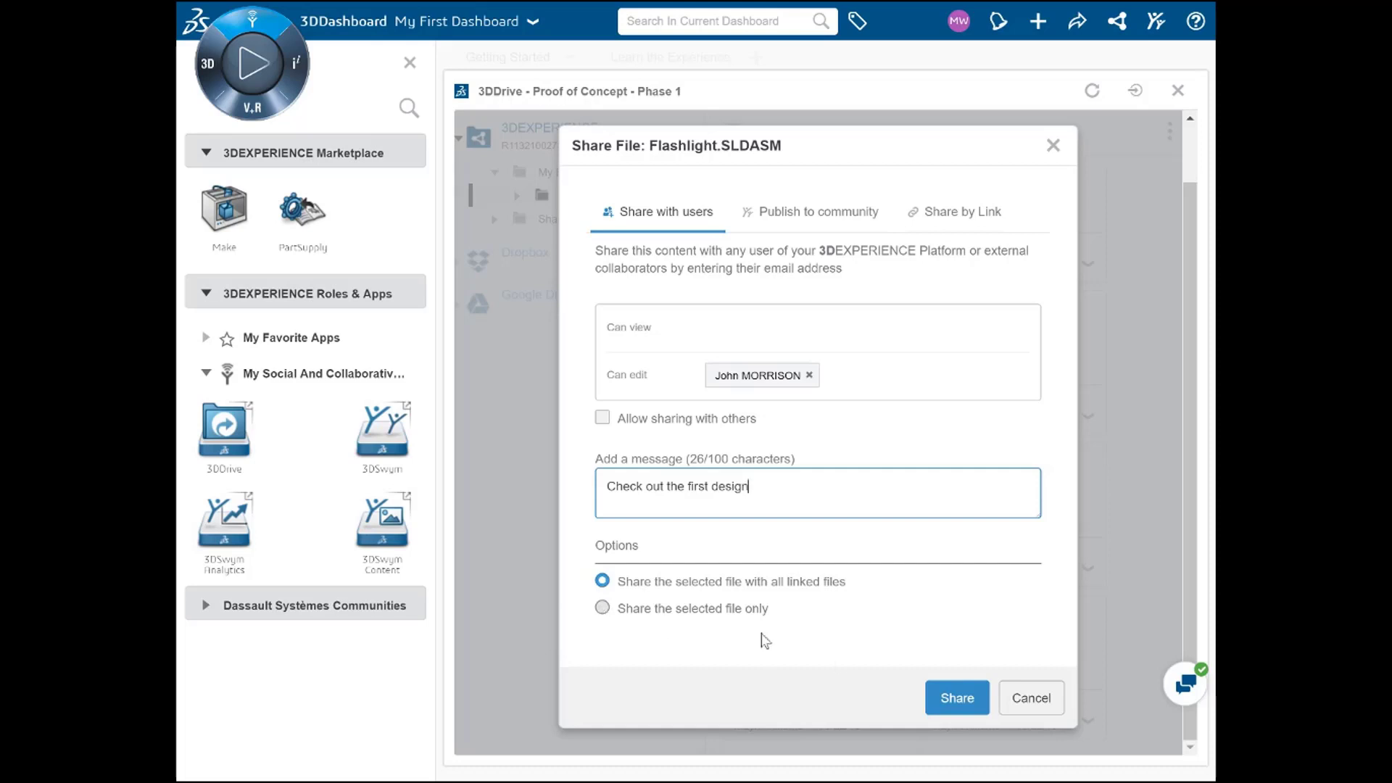
pyautogui.click(957, 699)
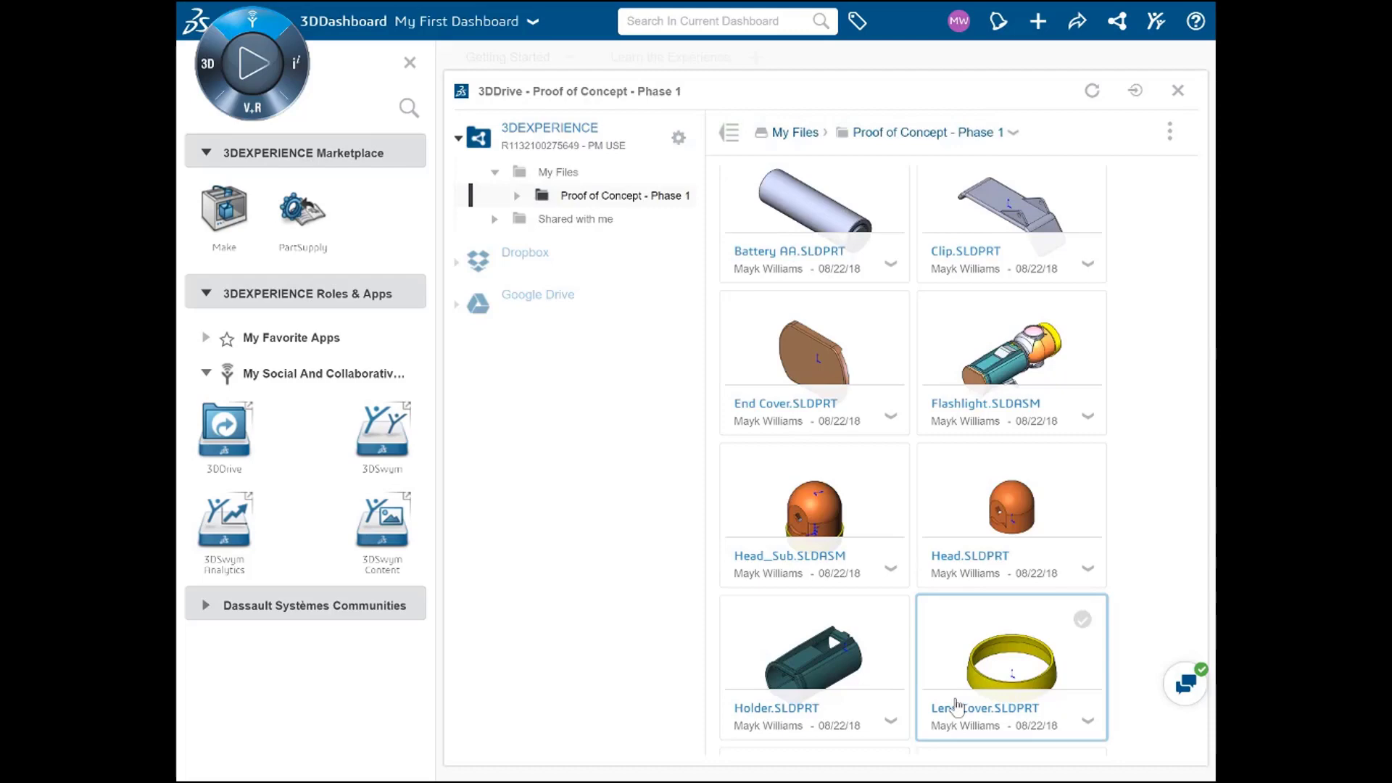
# Step: Open the Information panel for Flashlight.SLDASM and review its Access tab
pyautogui.click(977, 340)
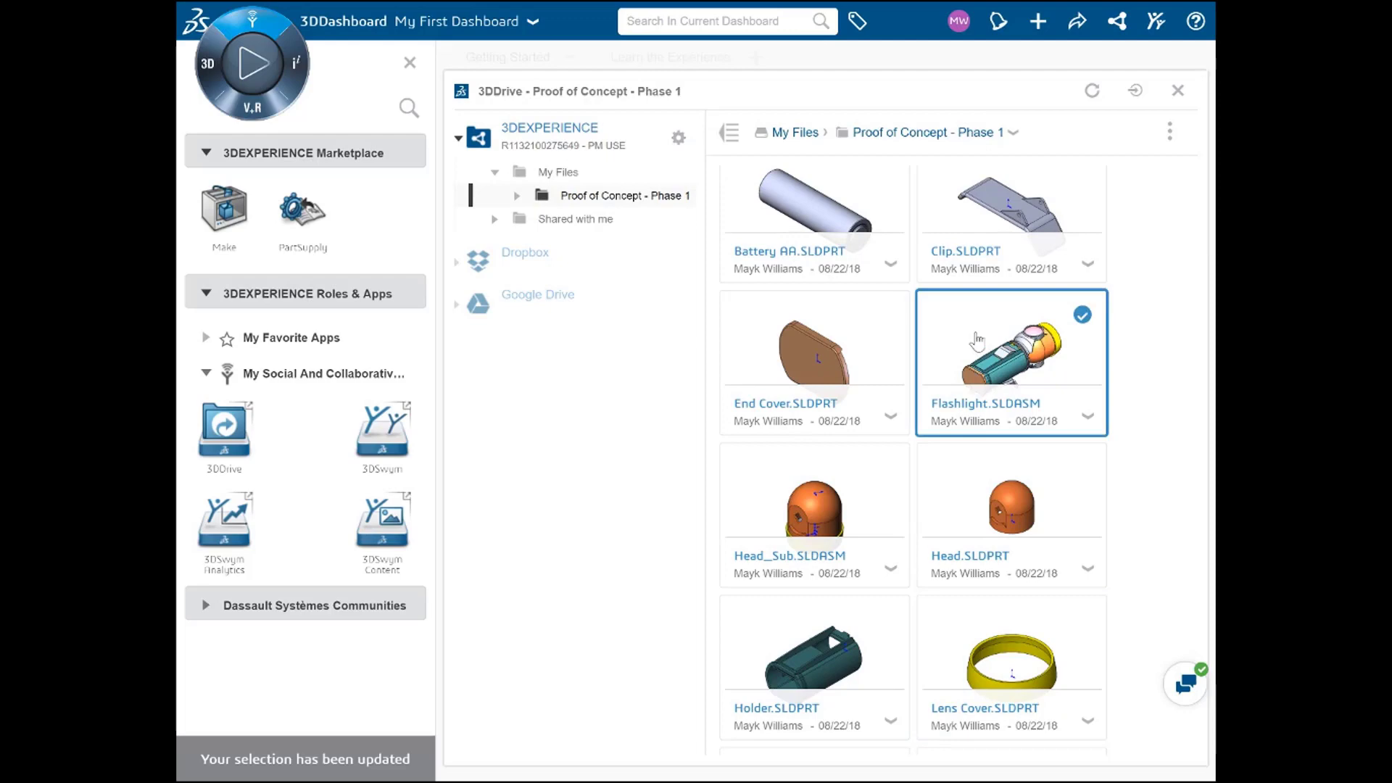
pyautogui.click(1169, 131)
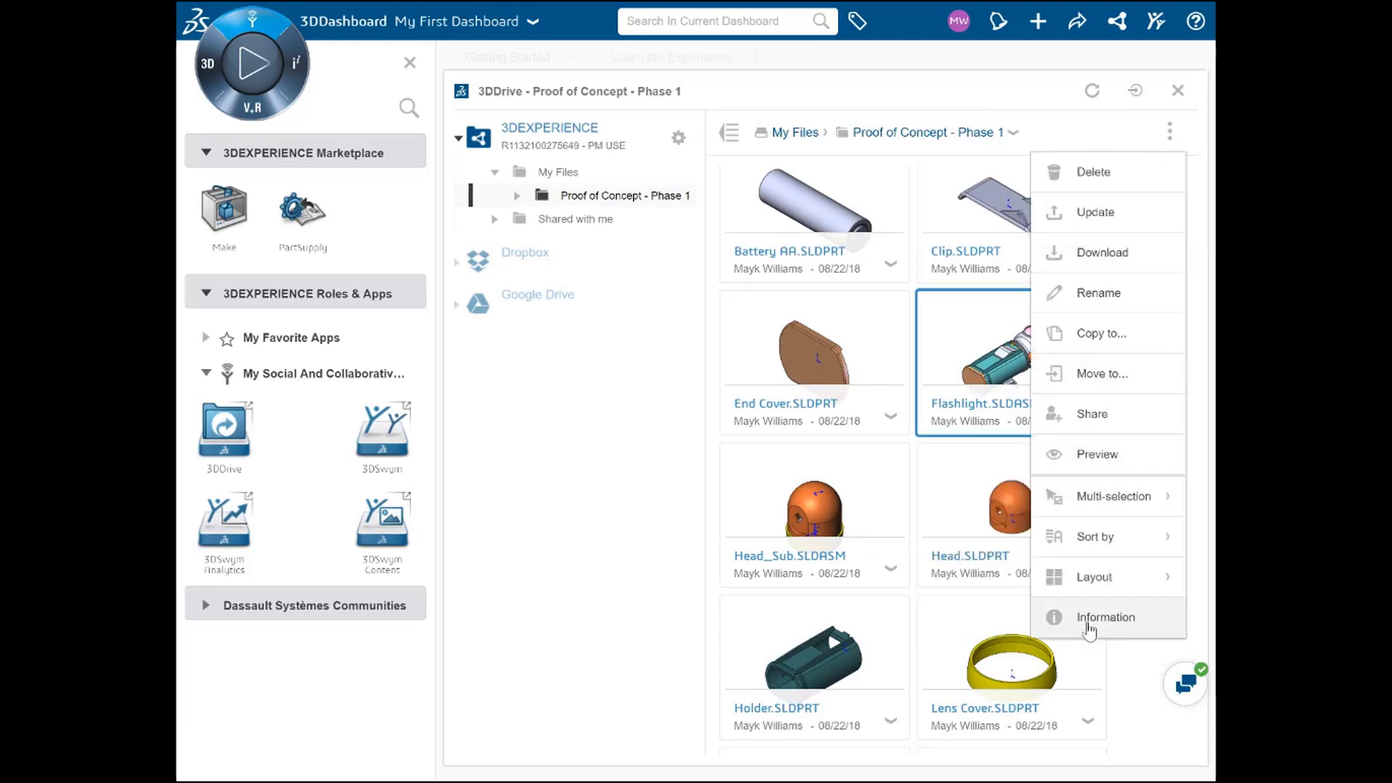
pyautogui.click(1063, 628)
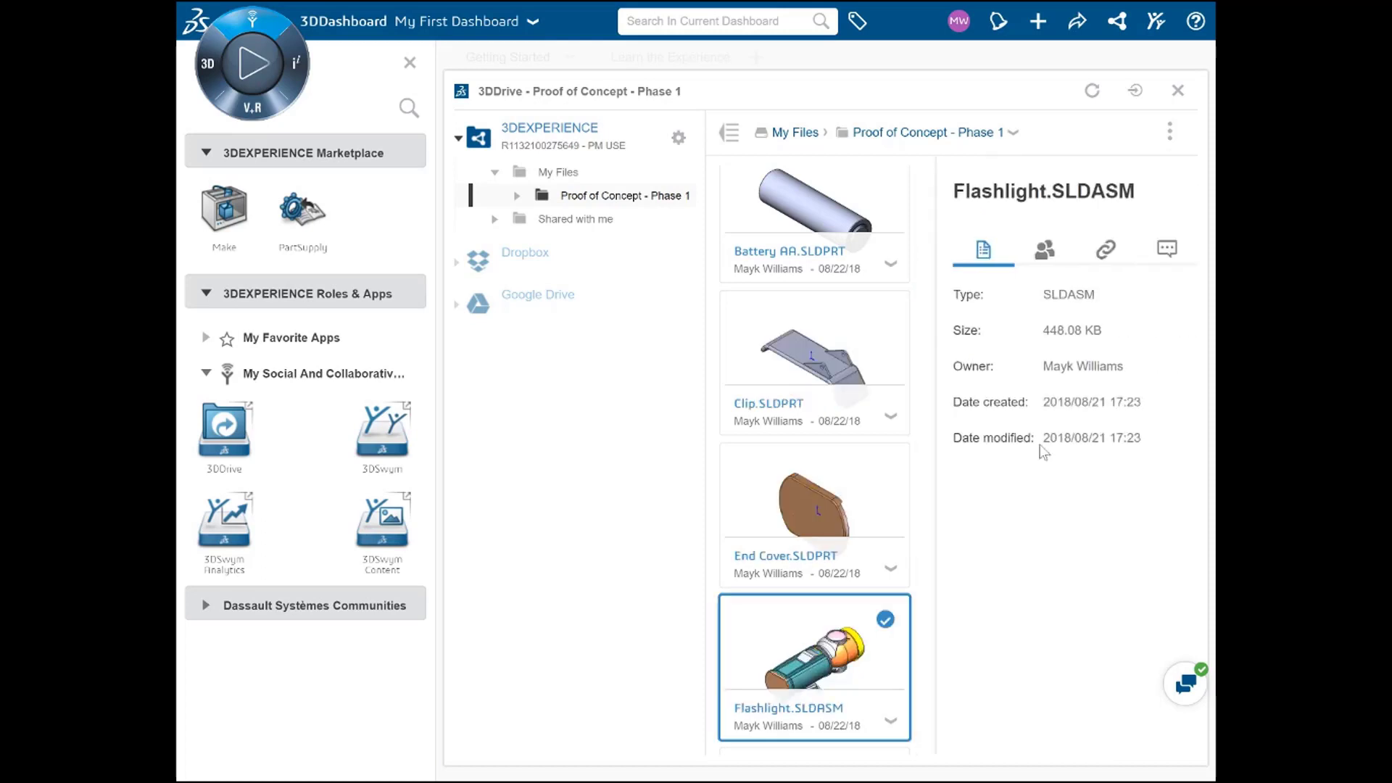
pyautogui.click(1051, 263)
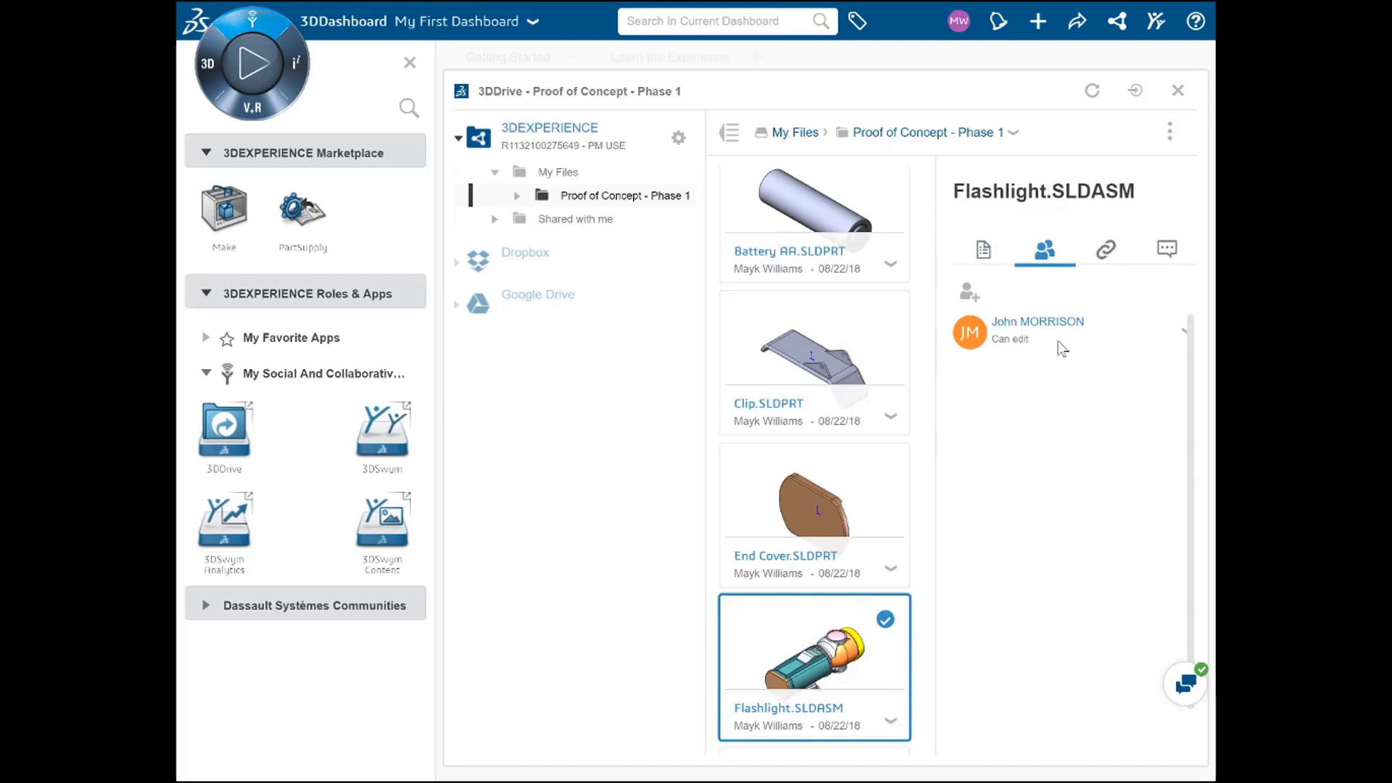
# Step: Post the comment 'Let me know what you think' and close the Information panel
pyautogui.click(1167, 251)
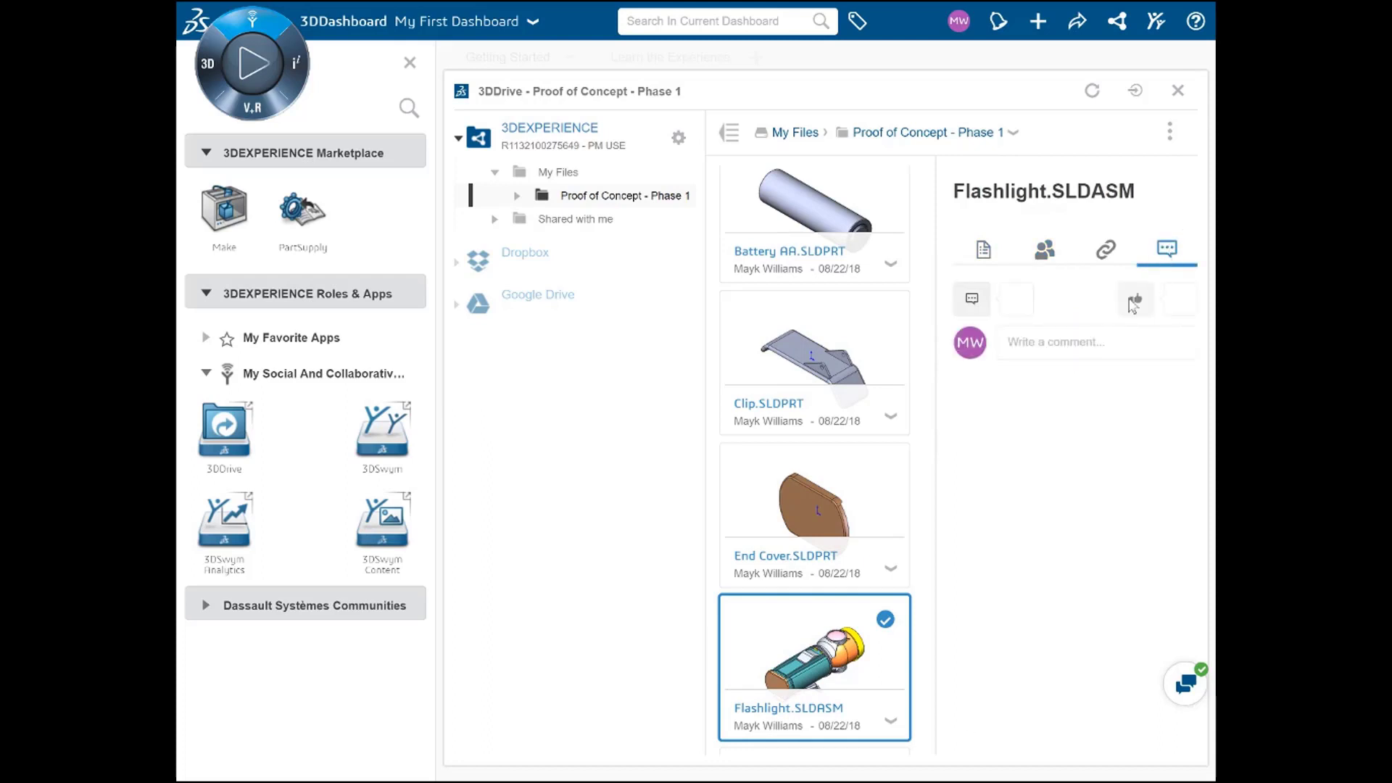
pyautogui.click(1082, 341)
pyautogui.write('Let me know what you think!')
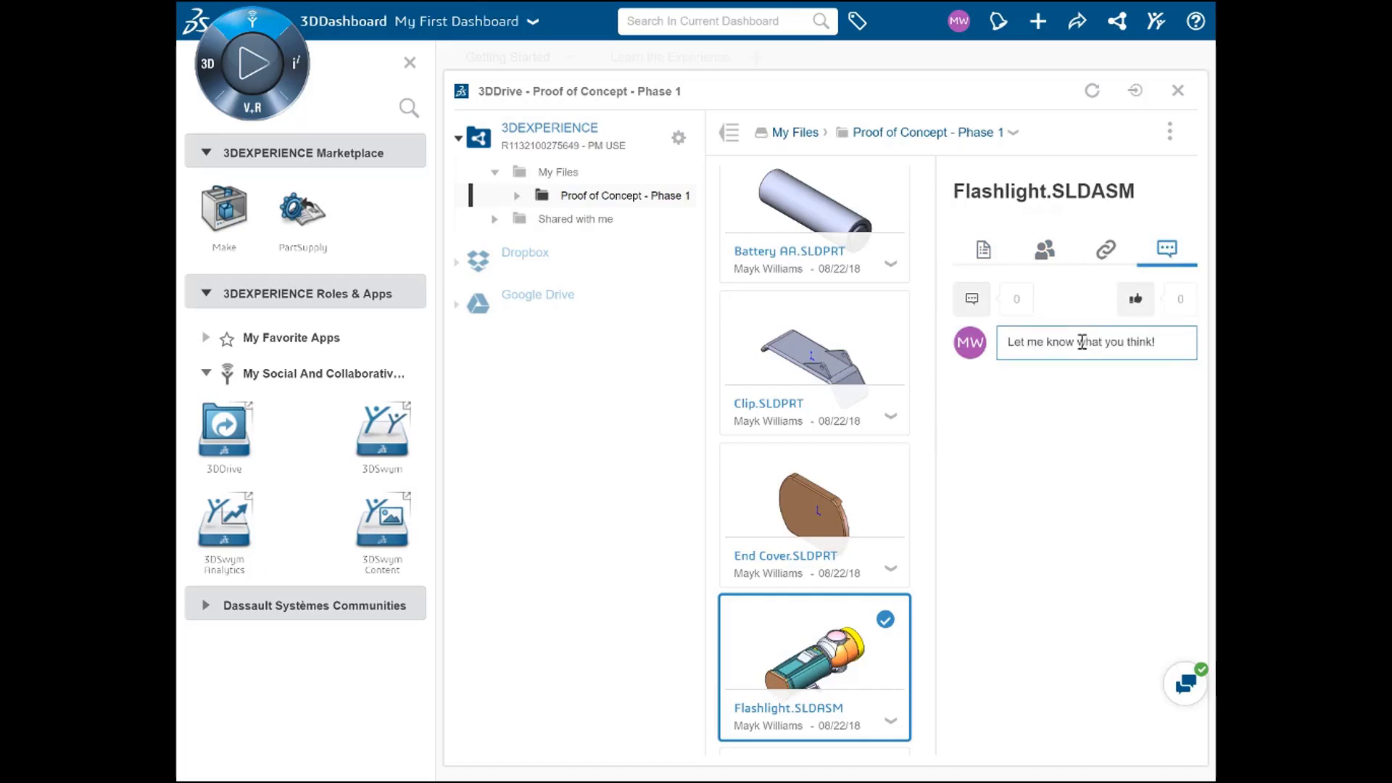
pyautogui.press('Return')
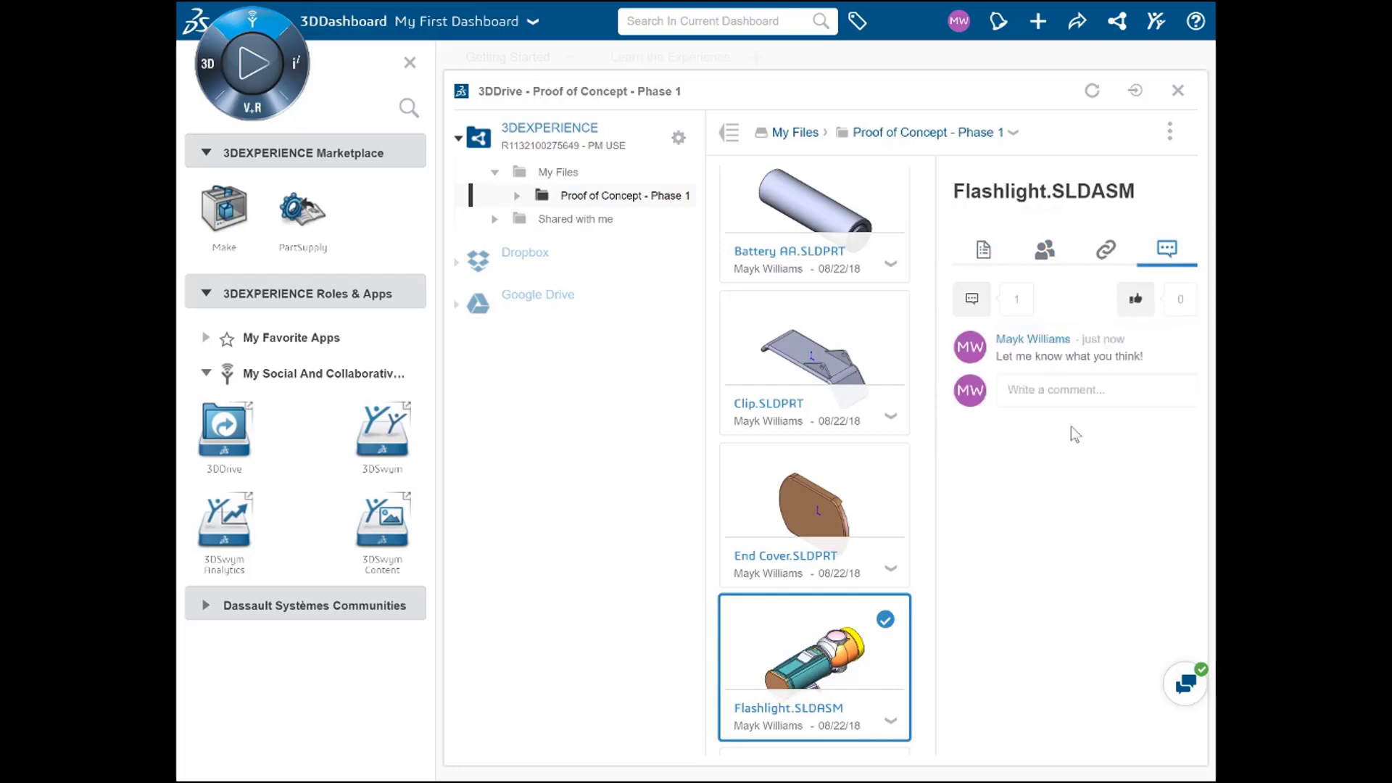
pyautogui.click(1170, 132)
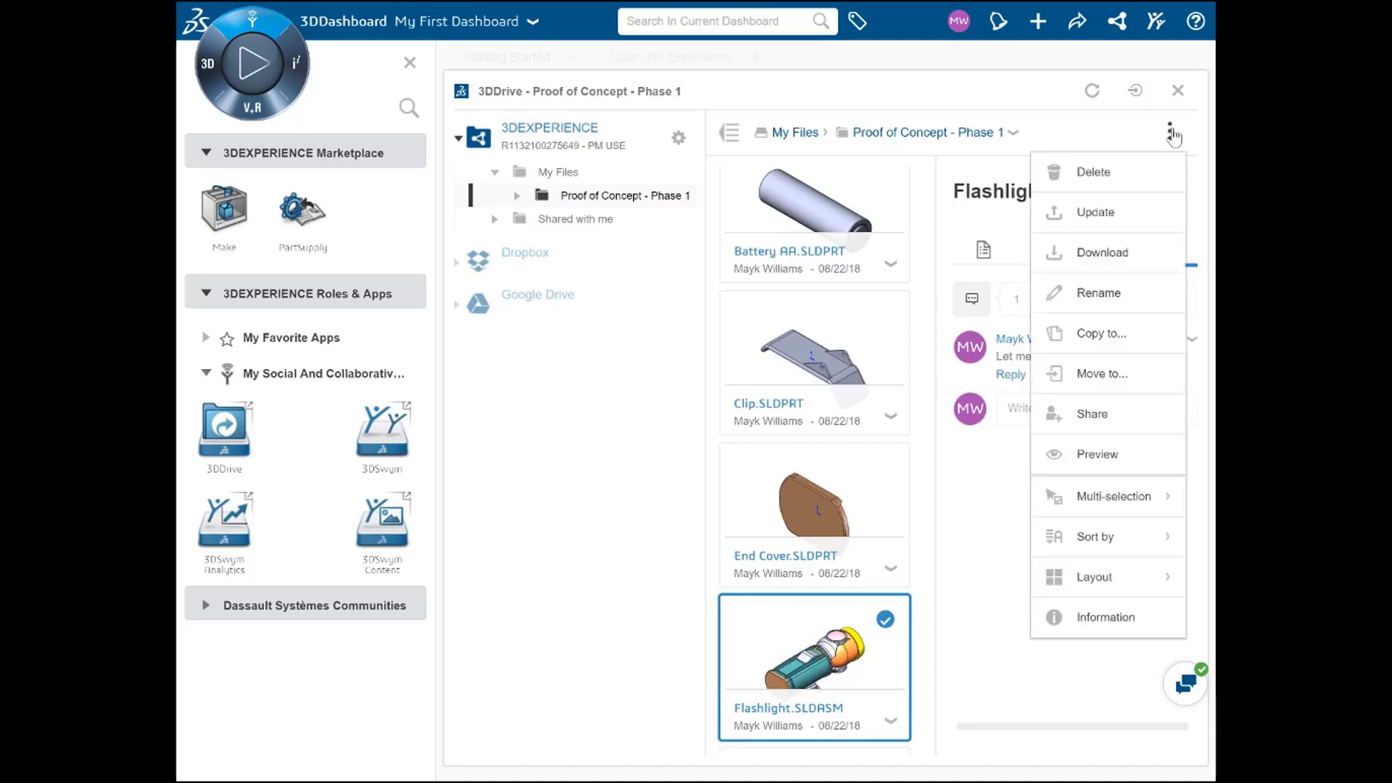
pyautogui.click(1055, 618)
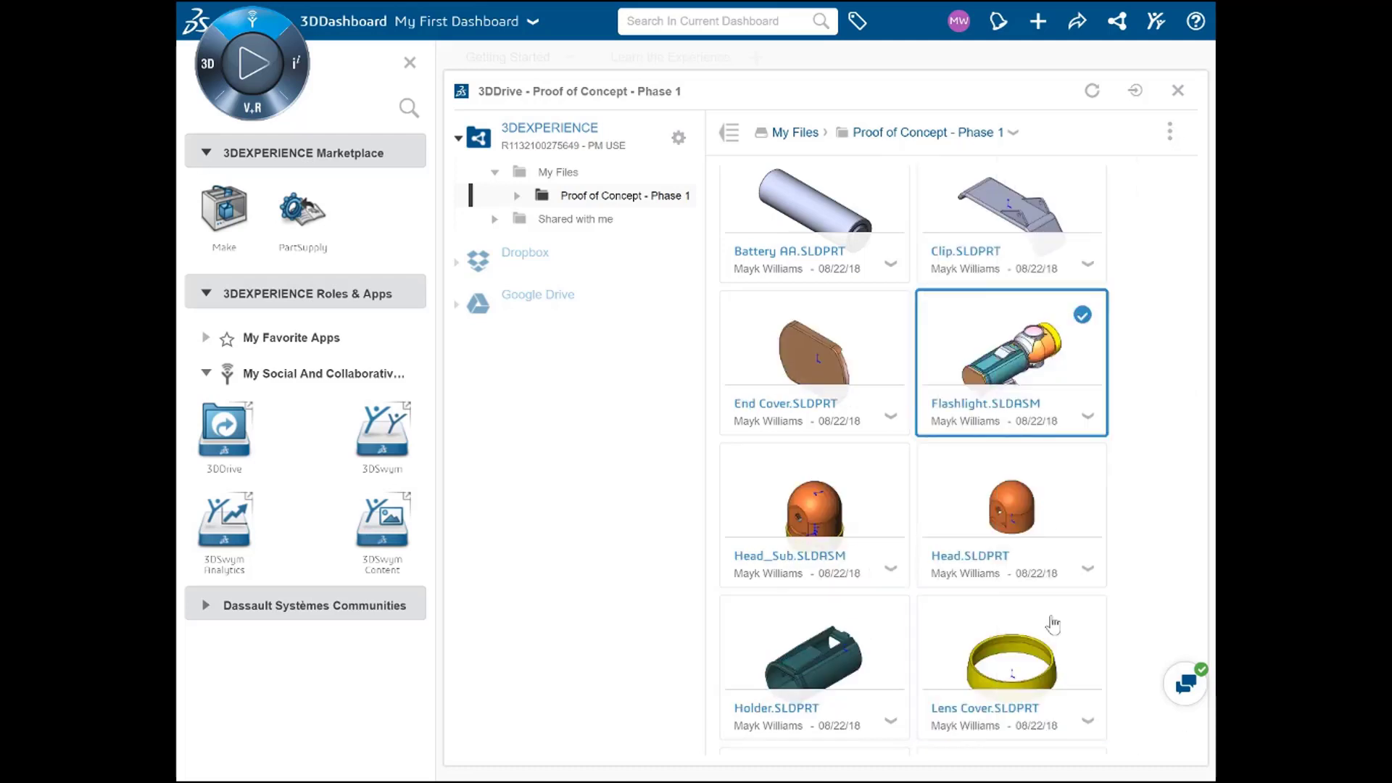
pyautogui.click(1020, 371)
pyautogui.click(830, 207)
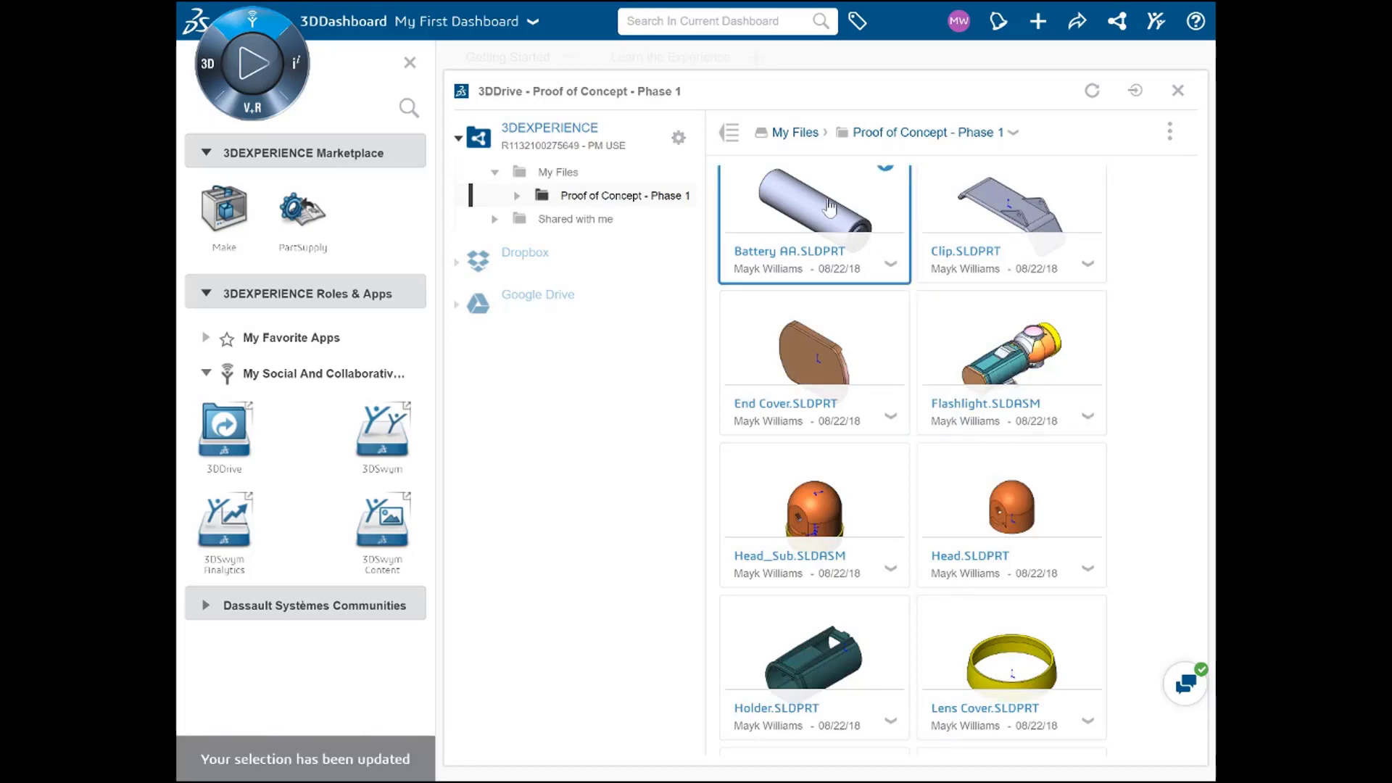
pyautogui.click(1170, 132)
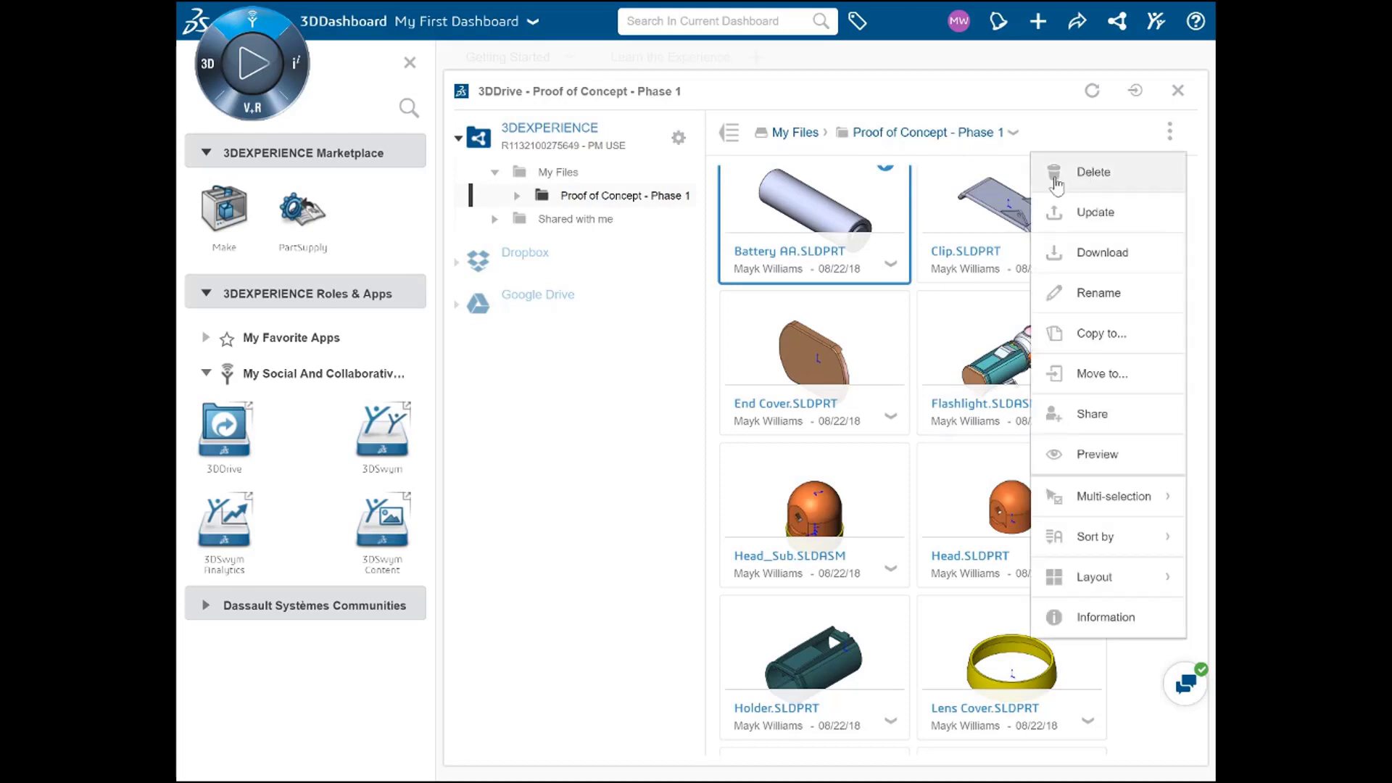
pyautogui.click(971, 217)
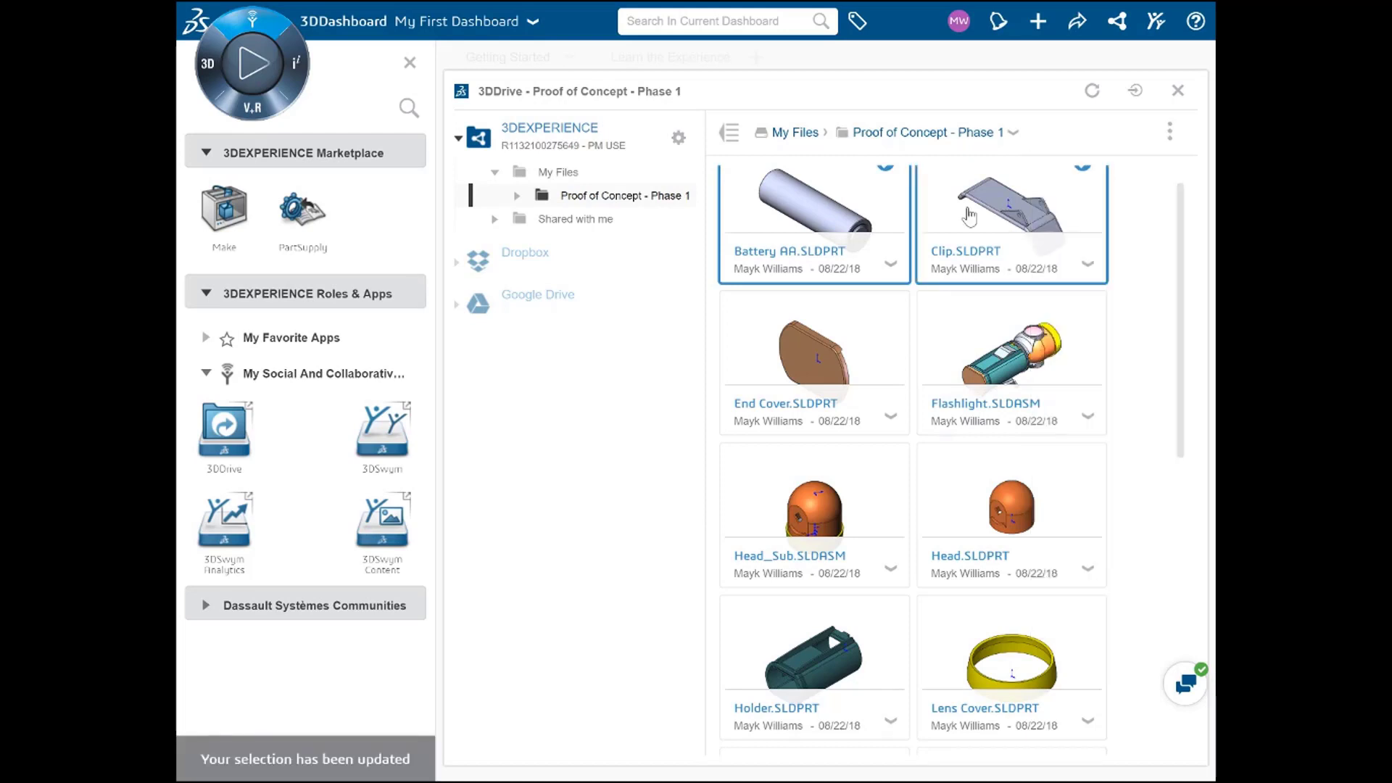
pyautogui.click(828, 359)
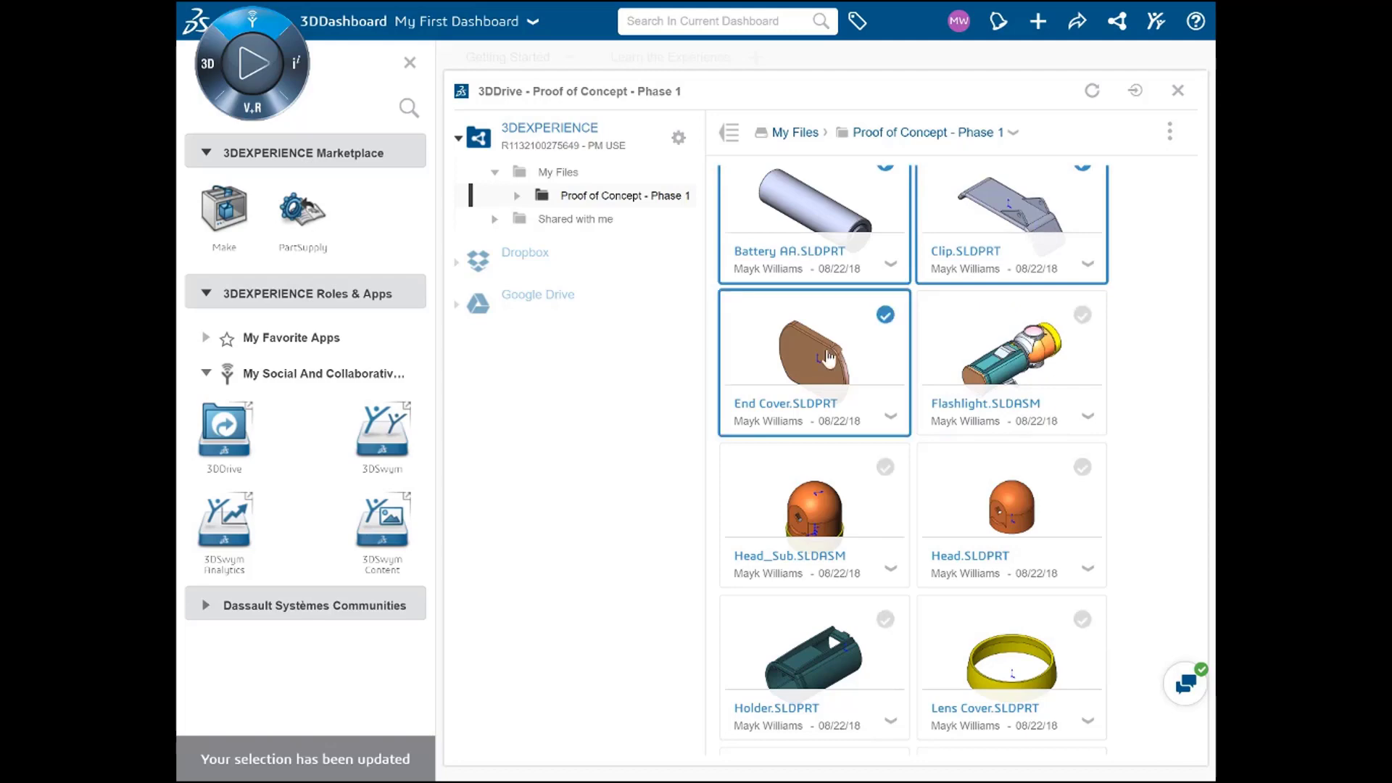
pyautogui.click(1170, 131)
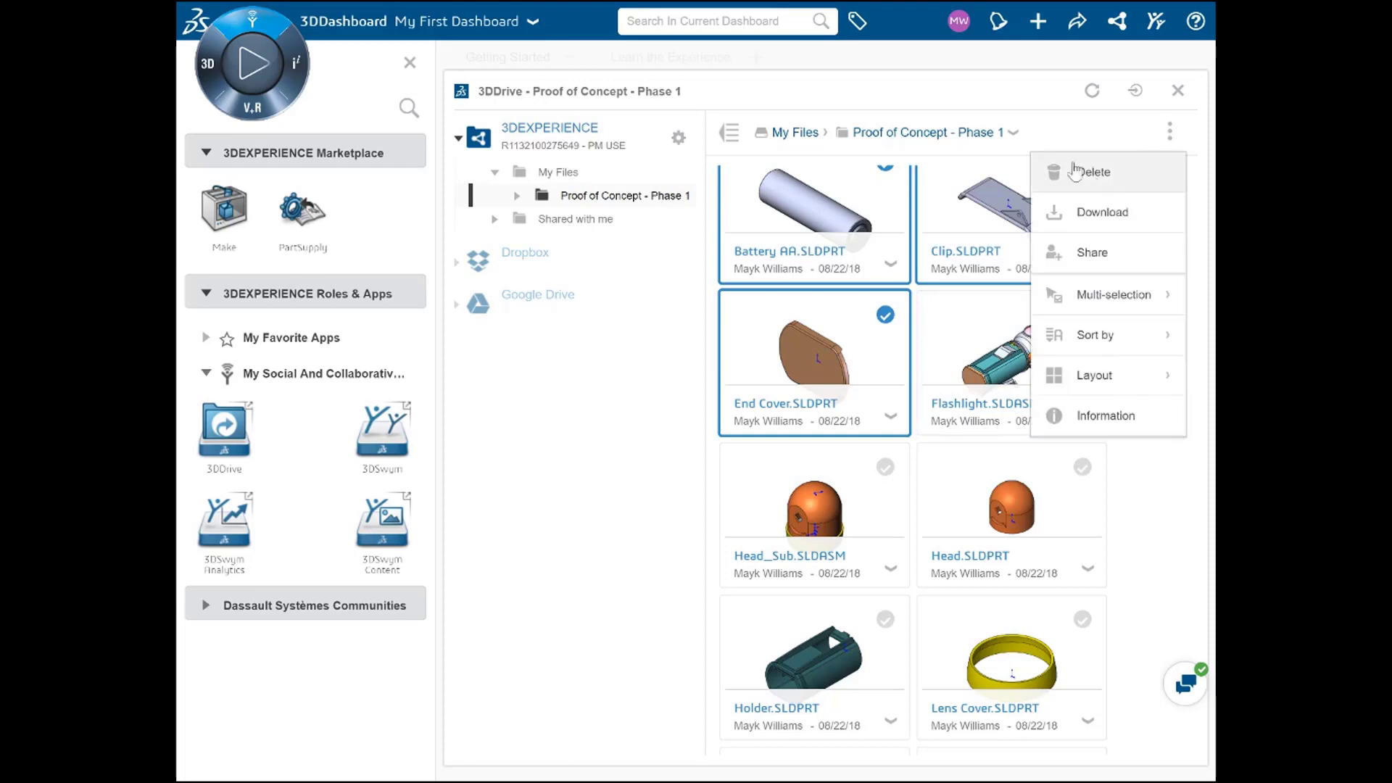
pyautogui.click(1013, 133)
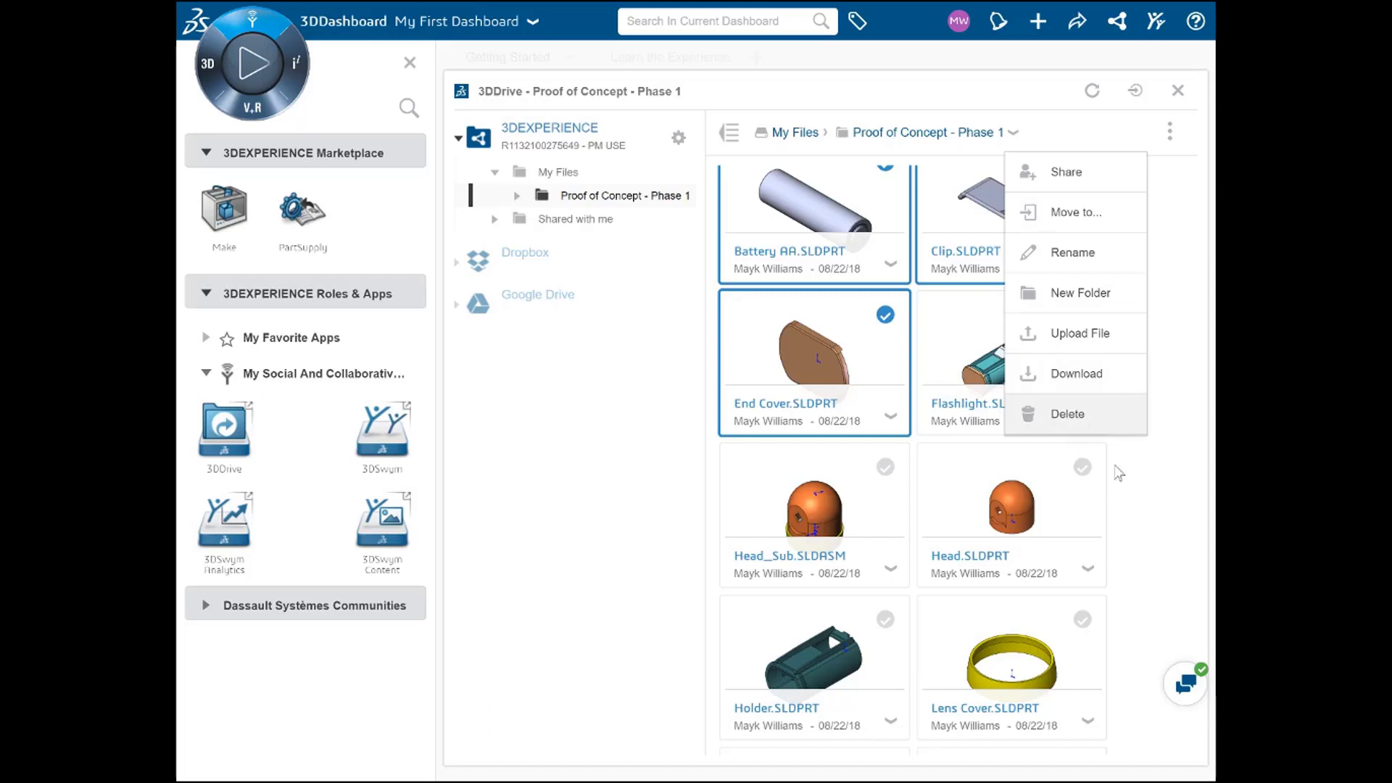
pyautogui.click(986, 341)
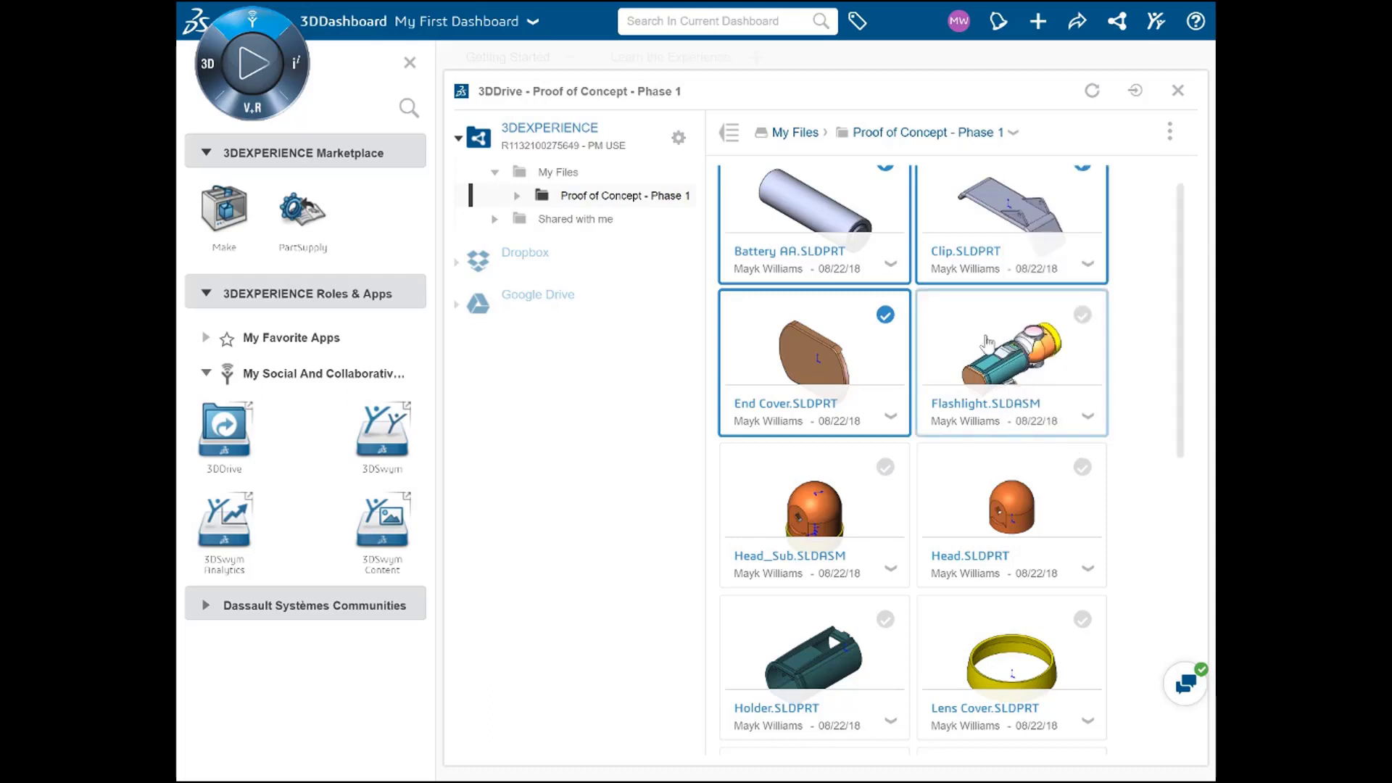
pyautogui.click(855, 341)
pyautogui.click(855, 202)
pyautogui.click(931, 207)
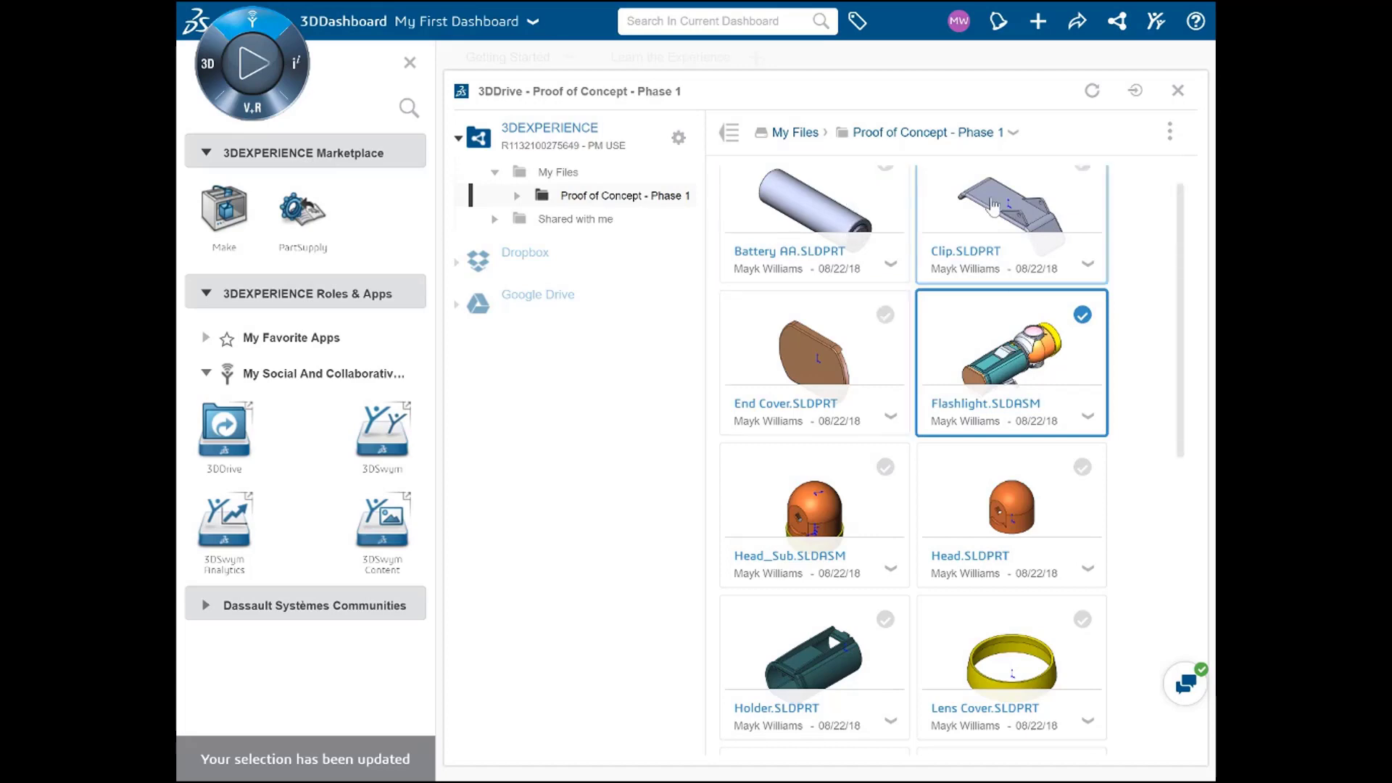
# Step: Preview Flashlight.SLDASM in 3D, orbit it to see the bracket underneath, then close the preview
pyautogui.doubleClick(994, 341)
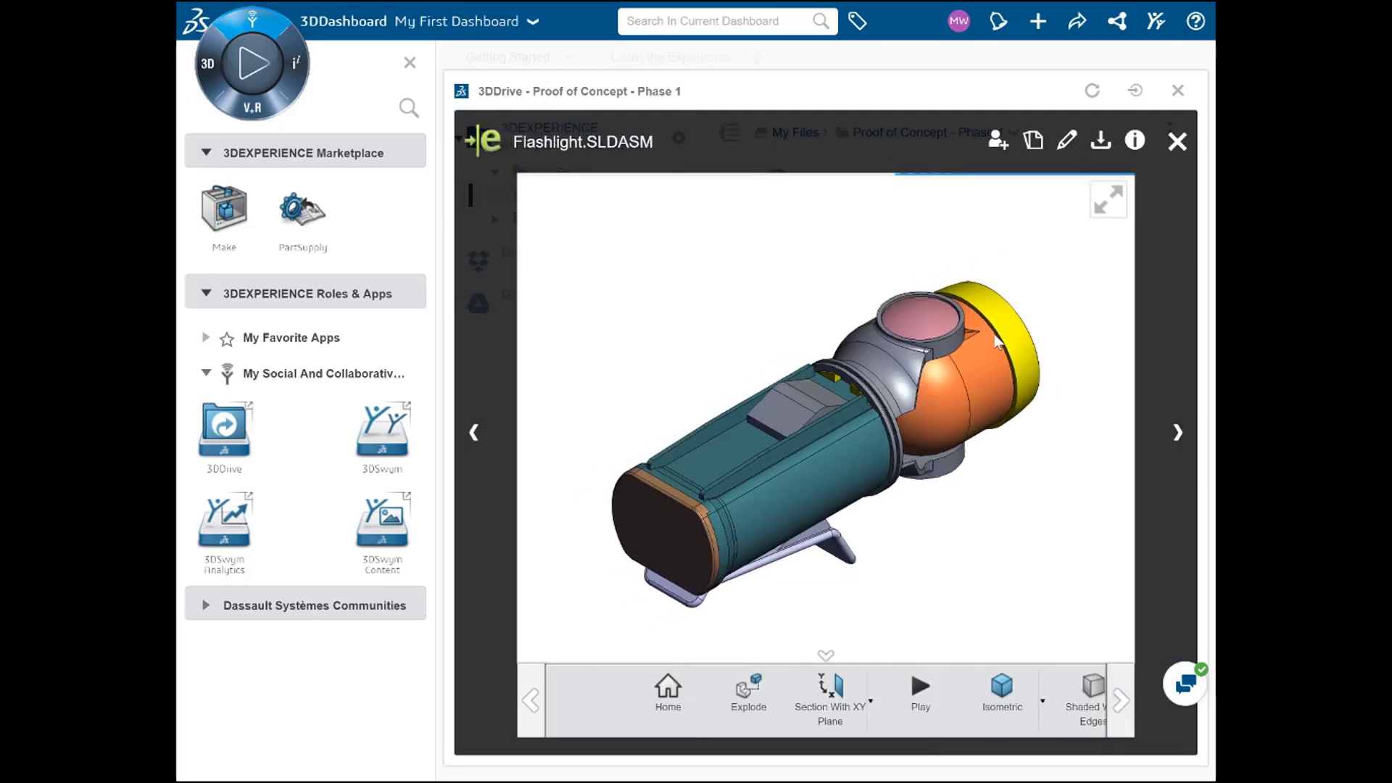
pyautogui.moveTo(932, 578); pyautogui.dragTo(852, 588)
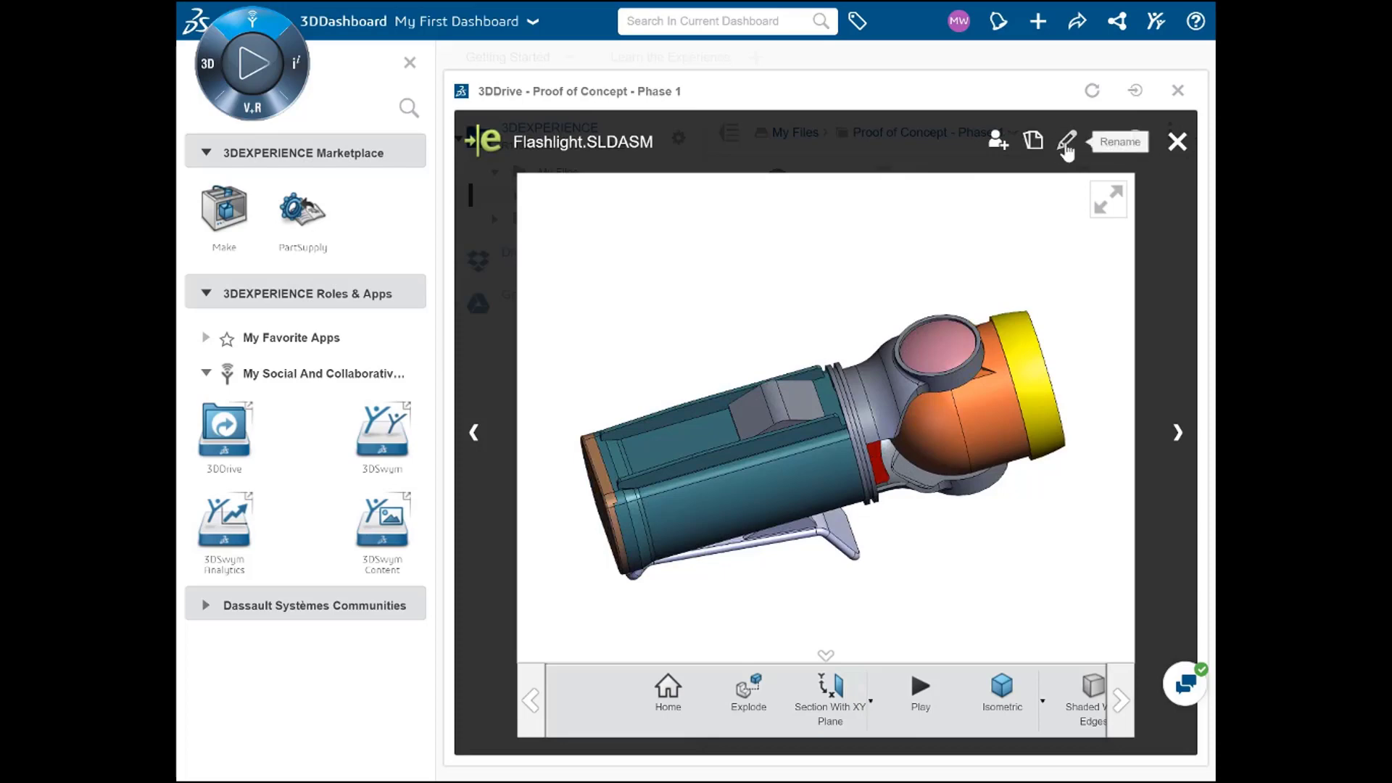
pyautogui.click(1177, 141)
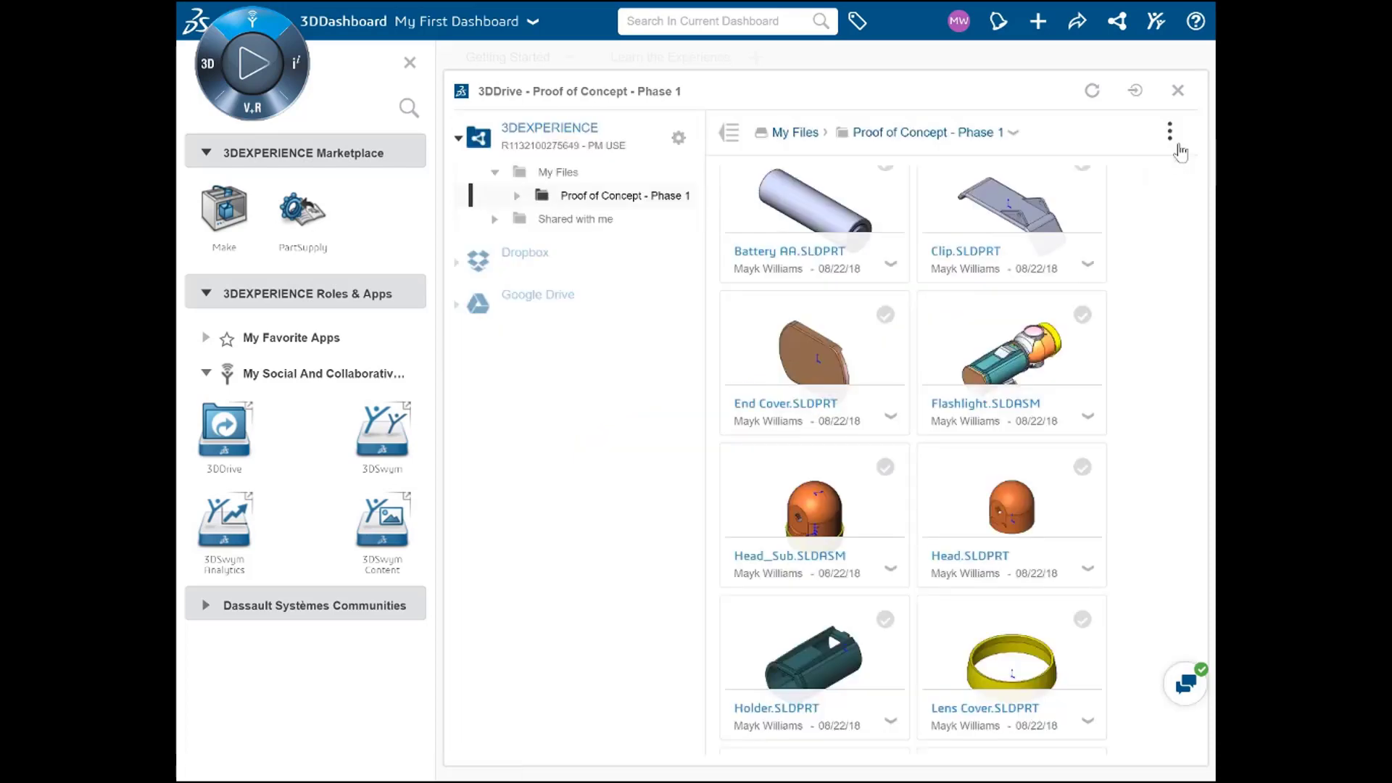
# Step: Select the Flashlight.SLDASM tile and open its own context menu of actions
pyautogui.click(1006, 335)
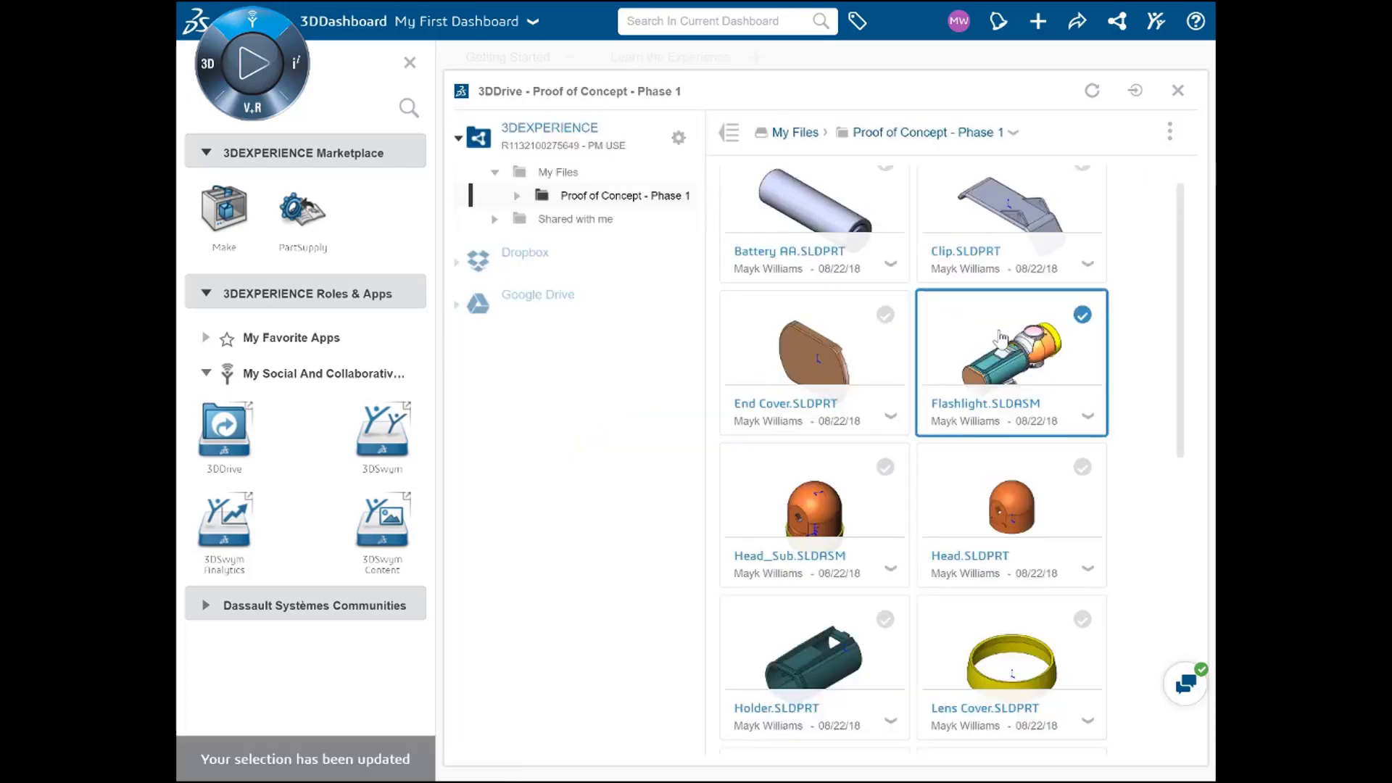
pyautogui.click(1169, 133)
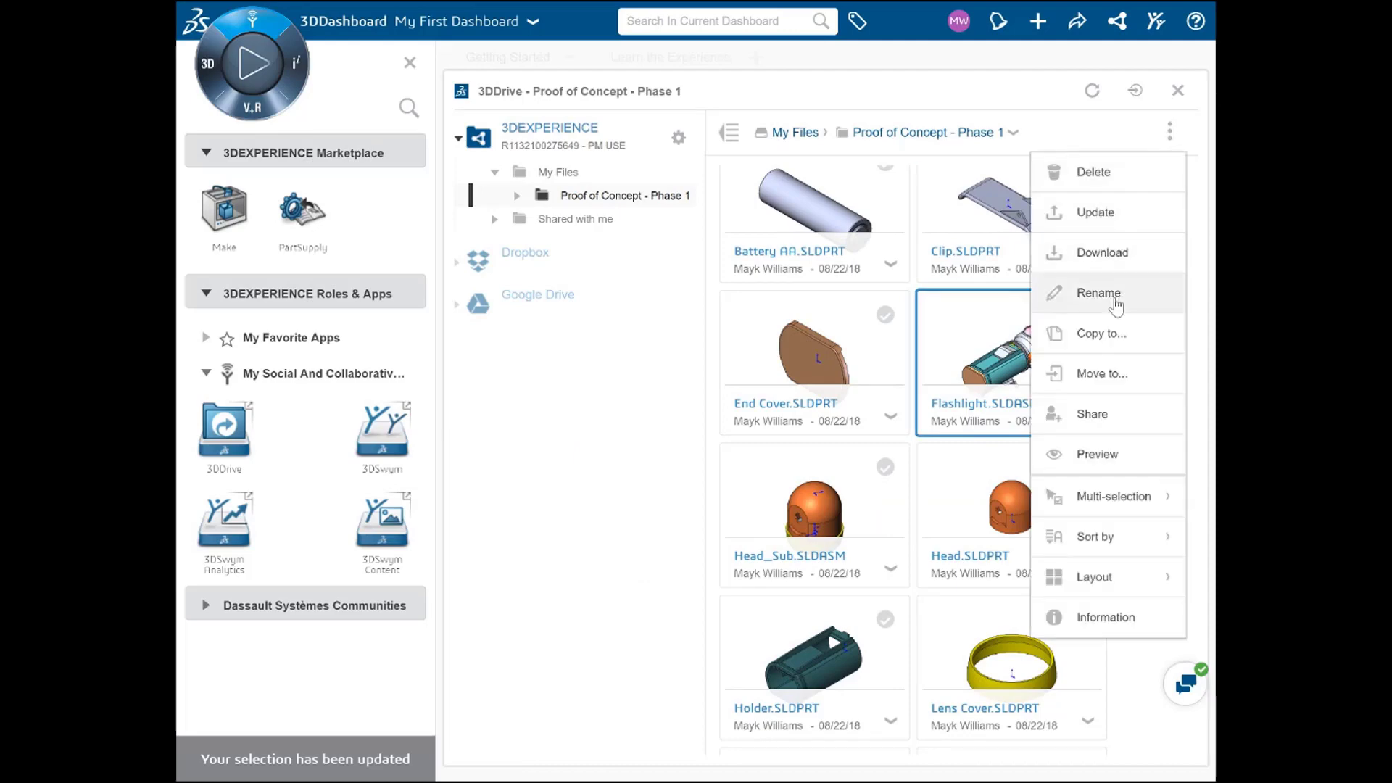
pyautogui.click(1172, 135)
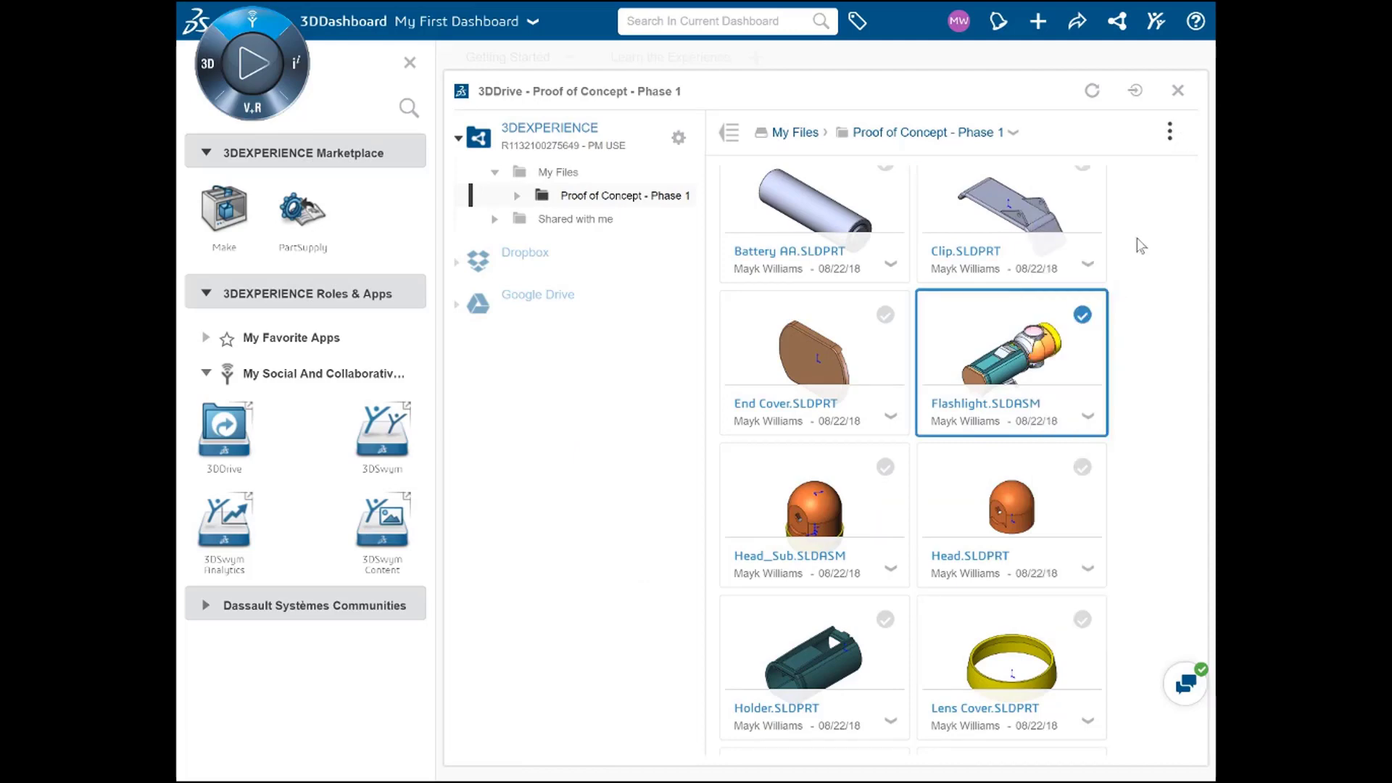
pyautogui.click(1087, 421)
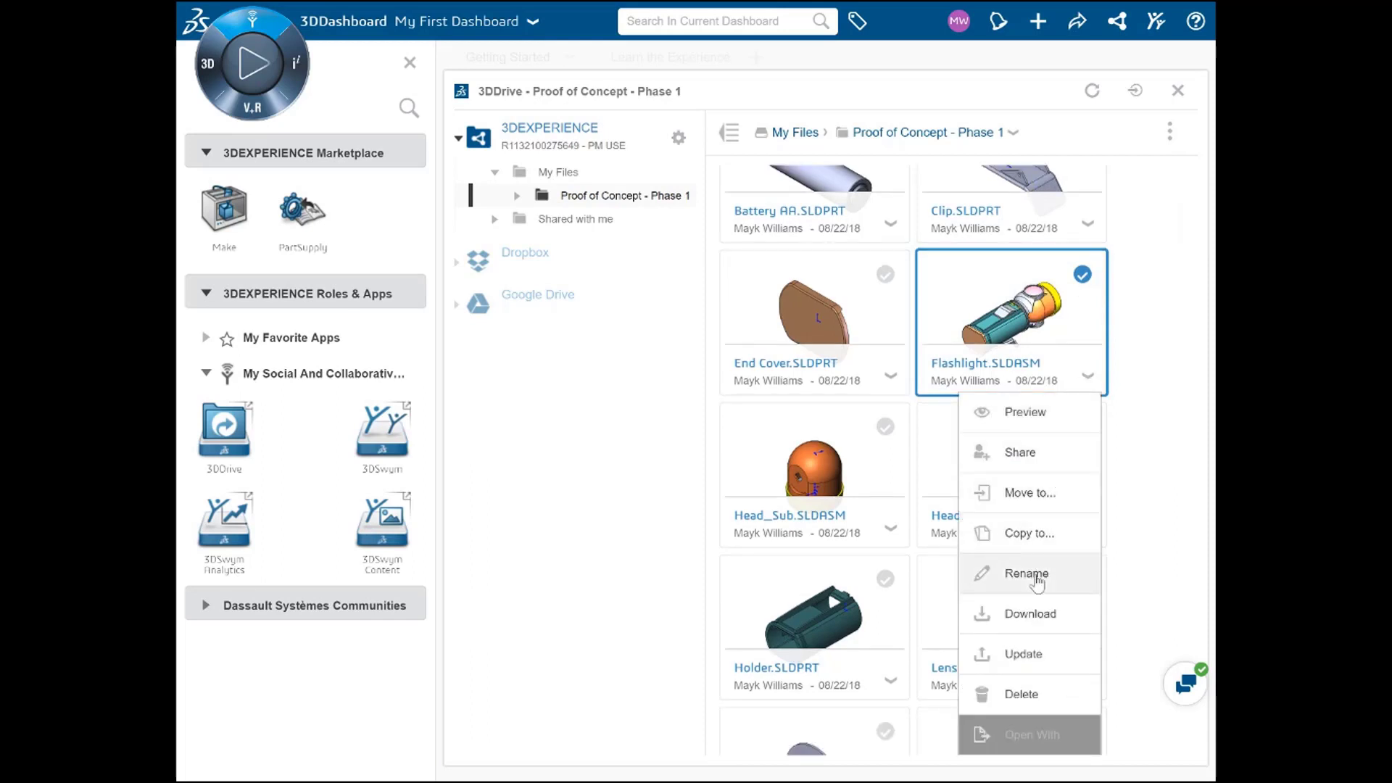
pyautogui.click(1033, 309)
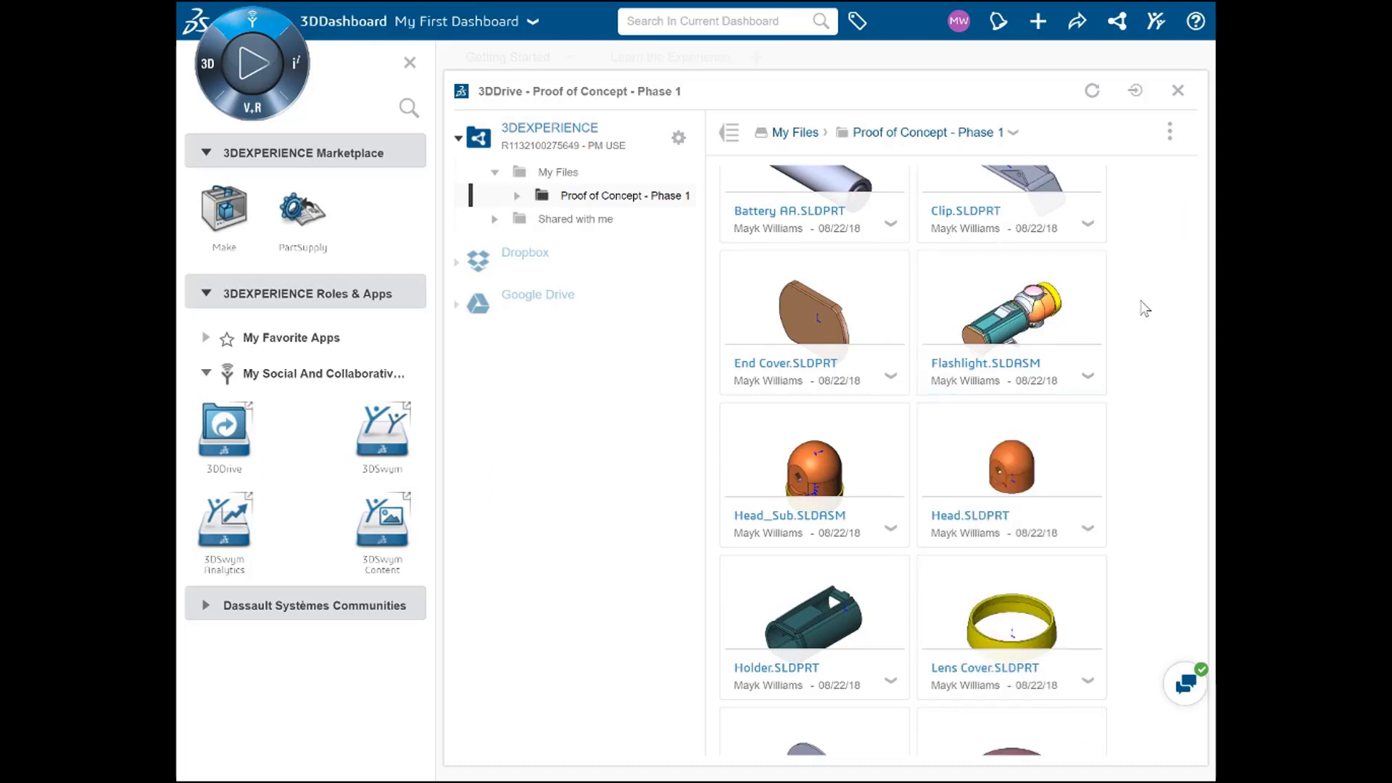
pyautogui.click(1042, 317)
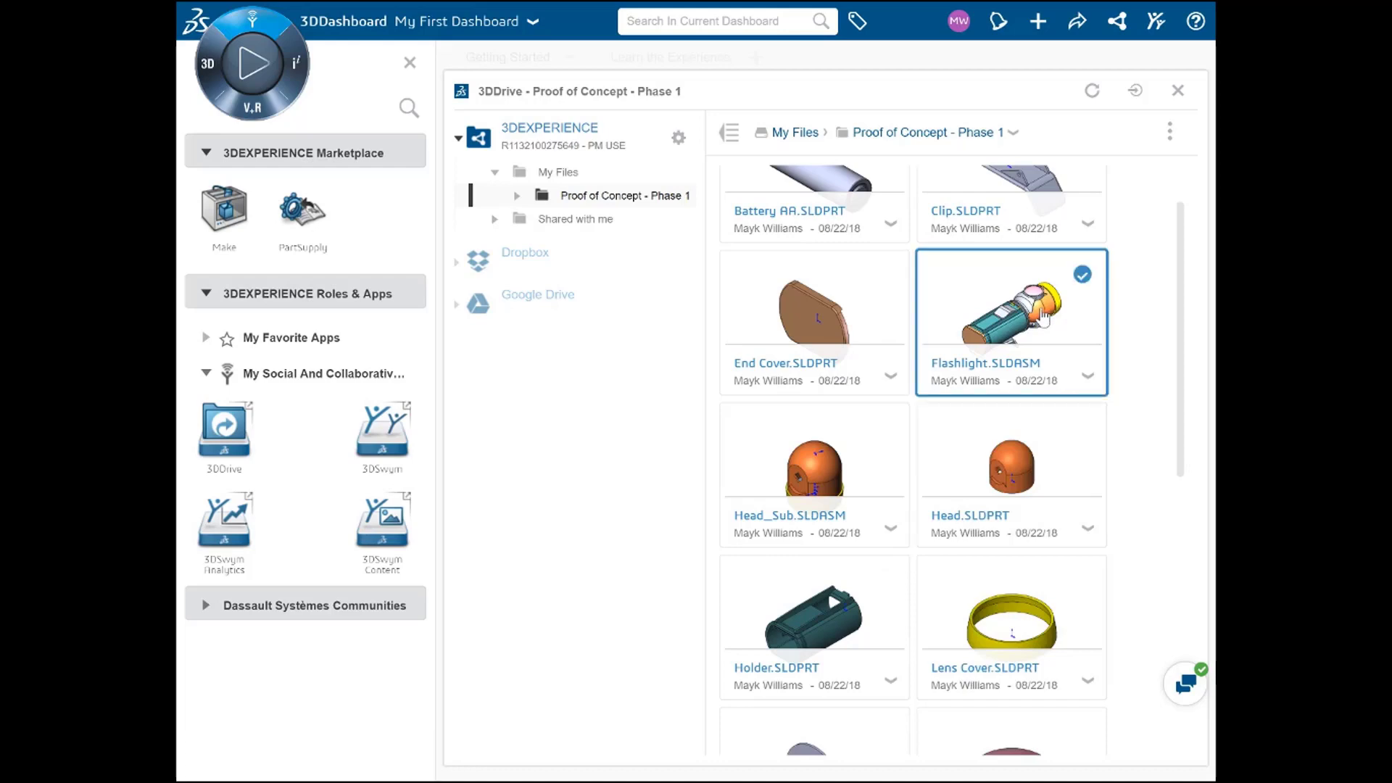
pyautogui.click(1088, 376)
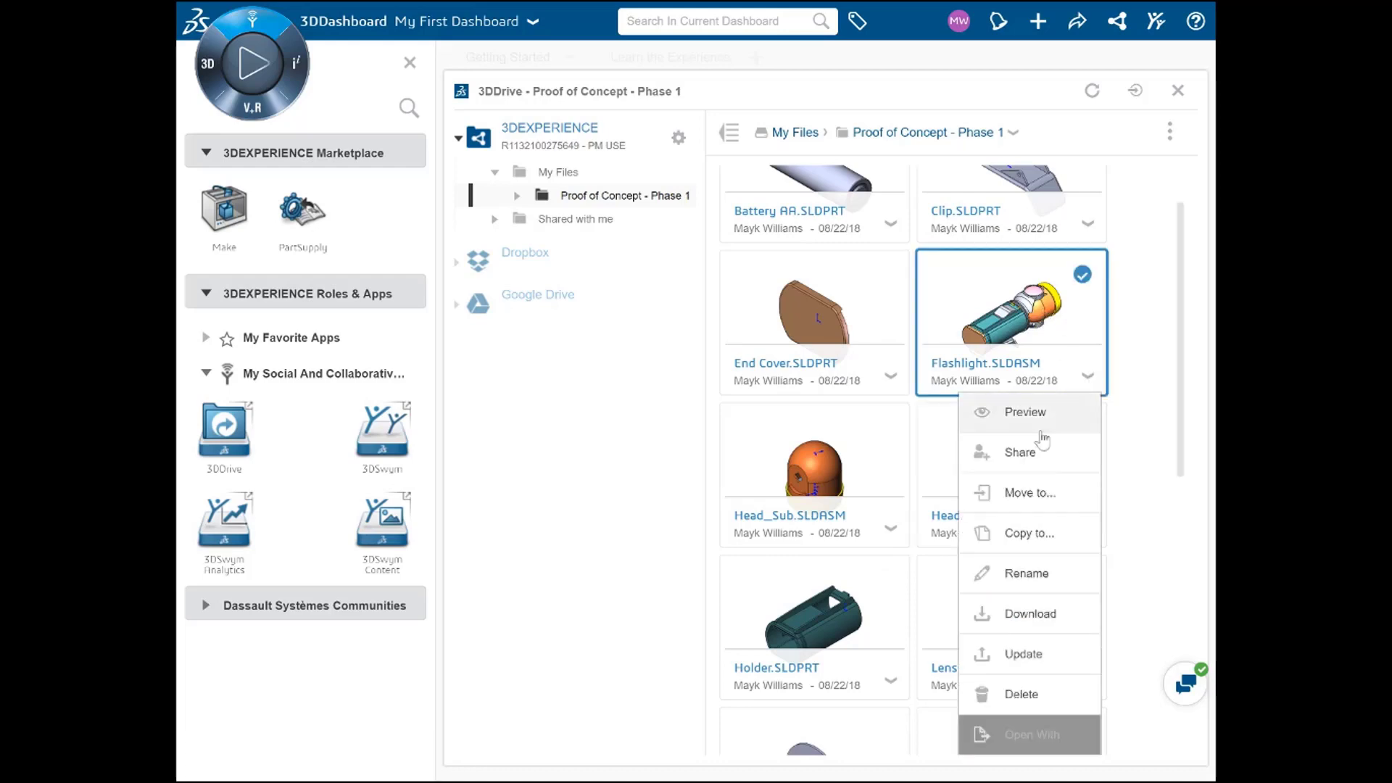
# Step: Activate a share link for Flashlight.SLDASM and enable the Restricted to option
pyautogui.click(1024, 452)
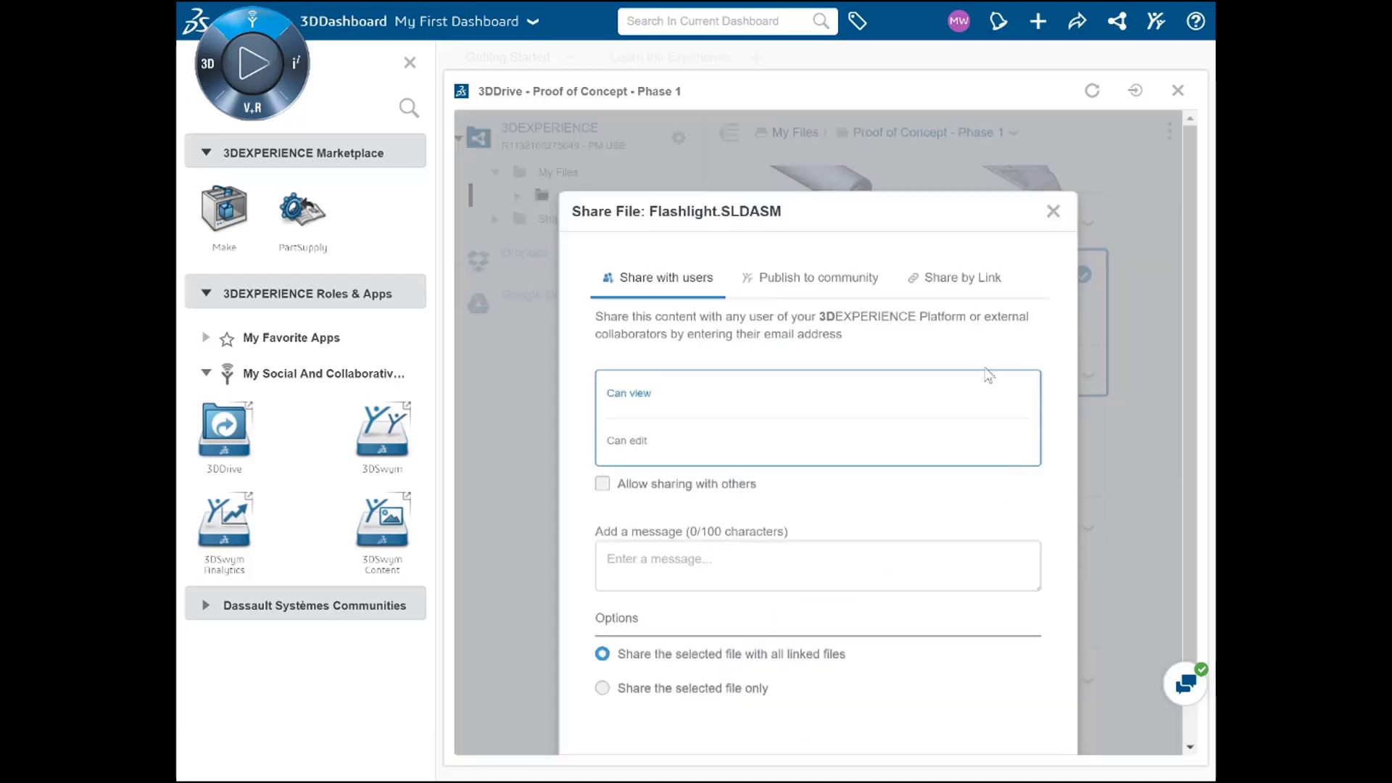
pyautogui.click(964, 278)
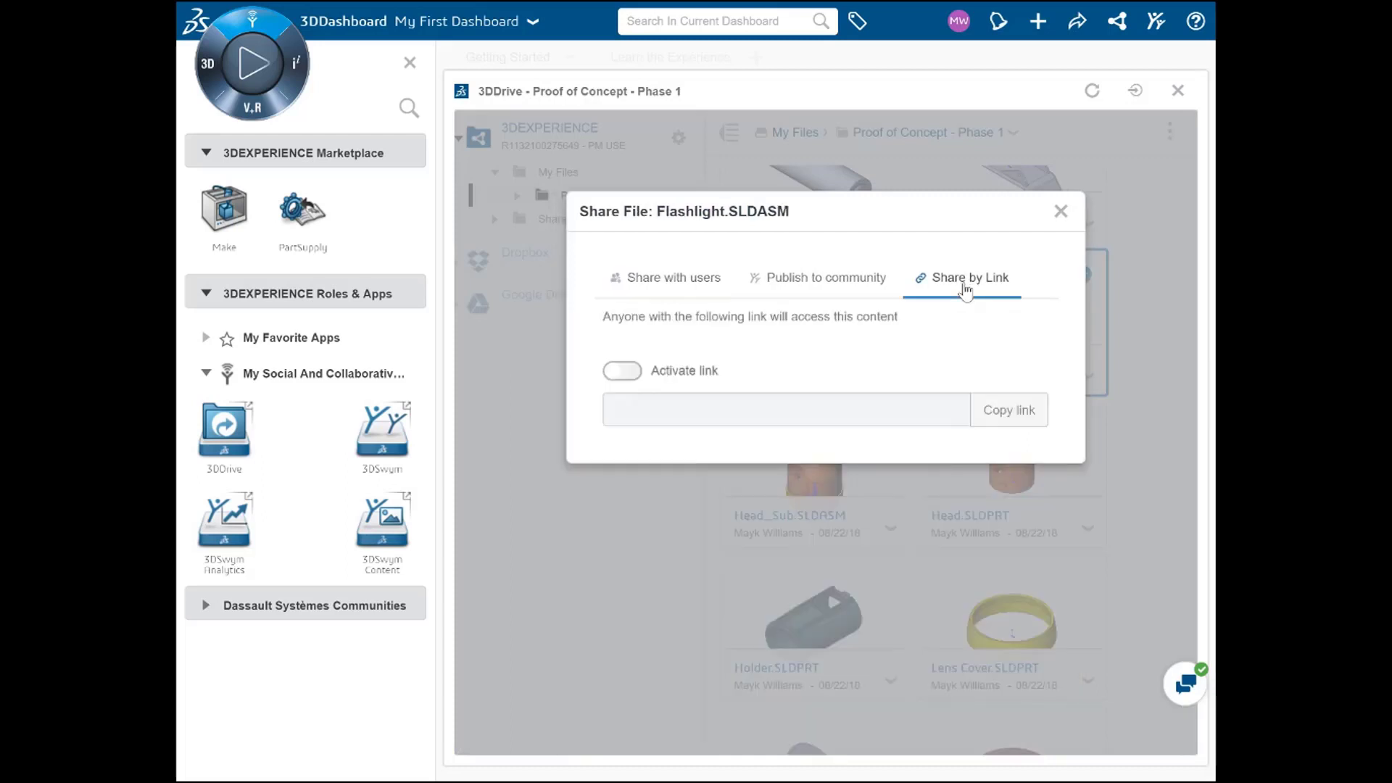
pyautogui.click(623, 372)
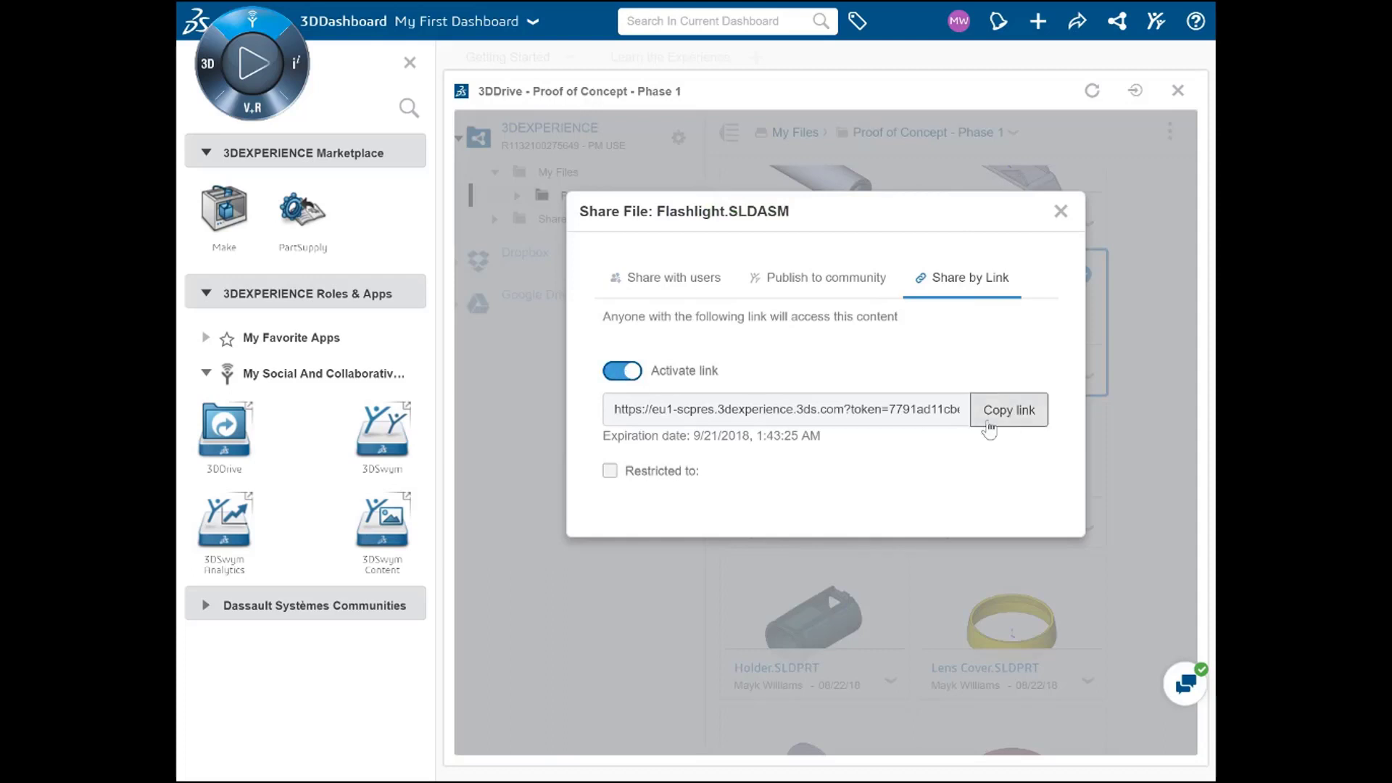
pyautogui.click(610, 470)
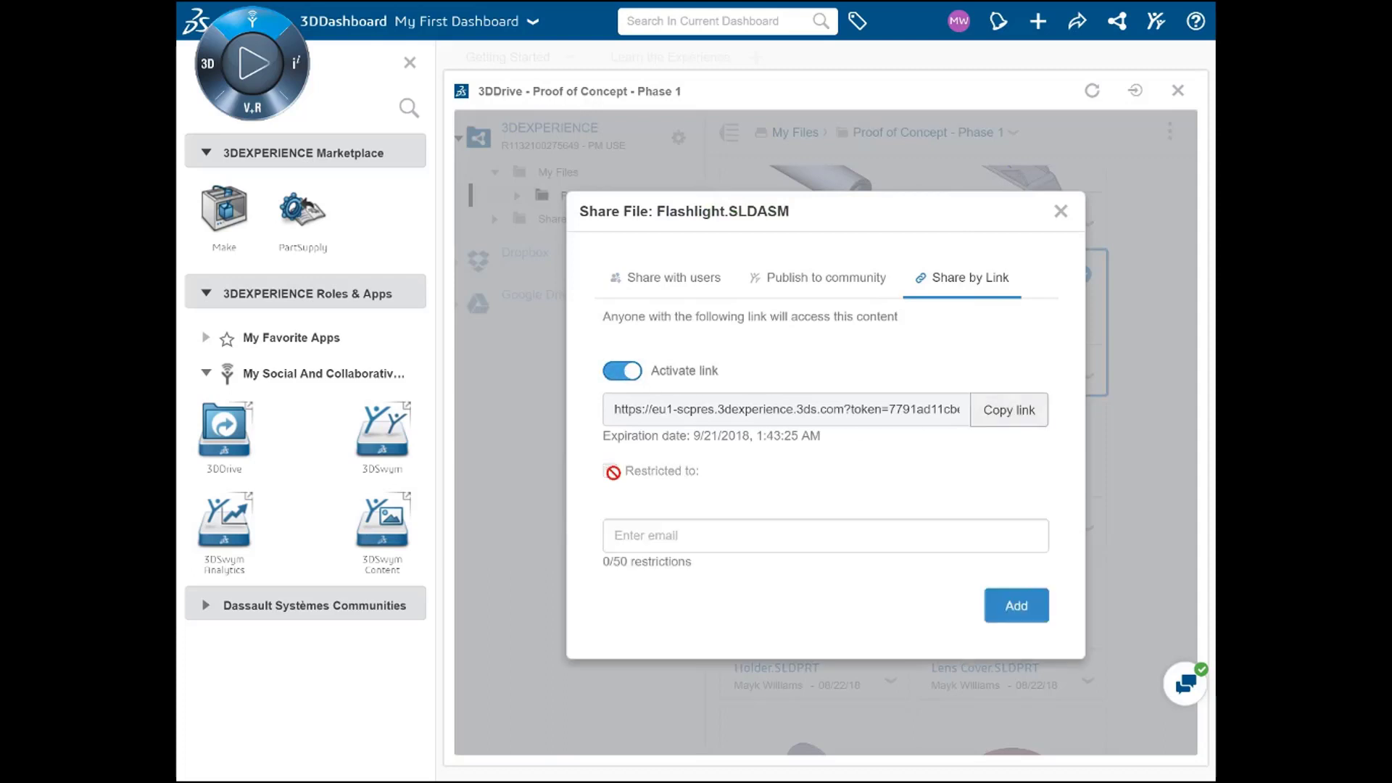
# Step: Add two recipients' e-mail addresses to the link restrictions and save them
pyautogui.click(644, 535)
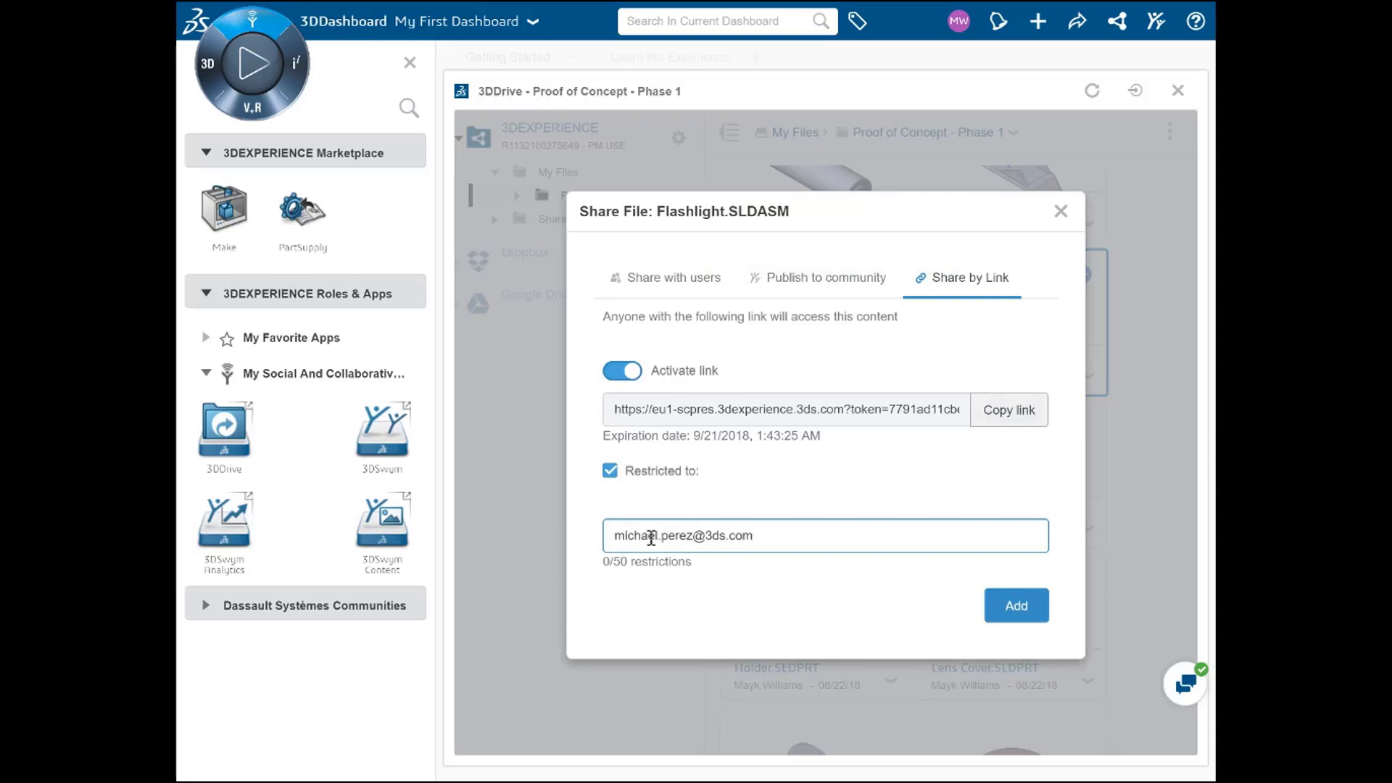
pyautogui.press('Return')
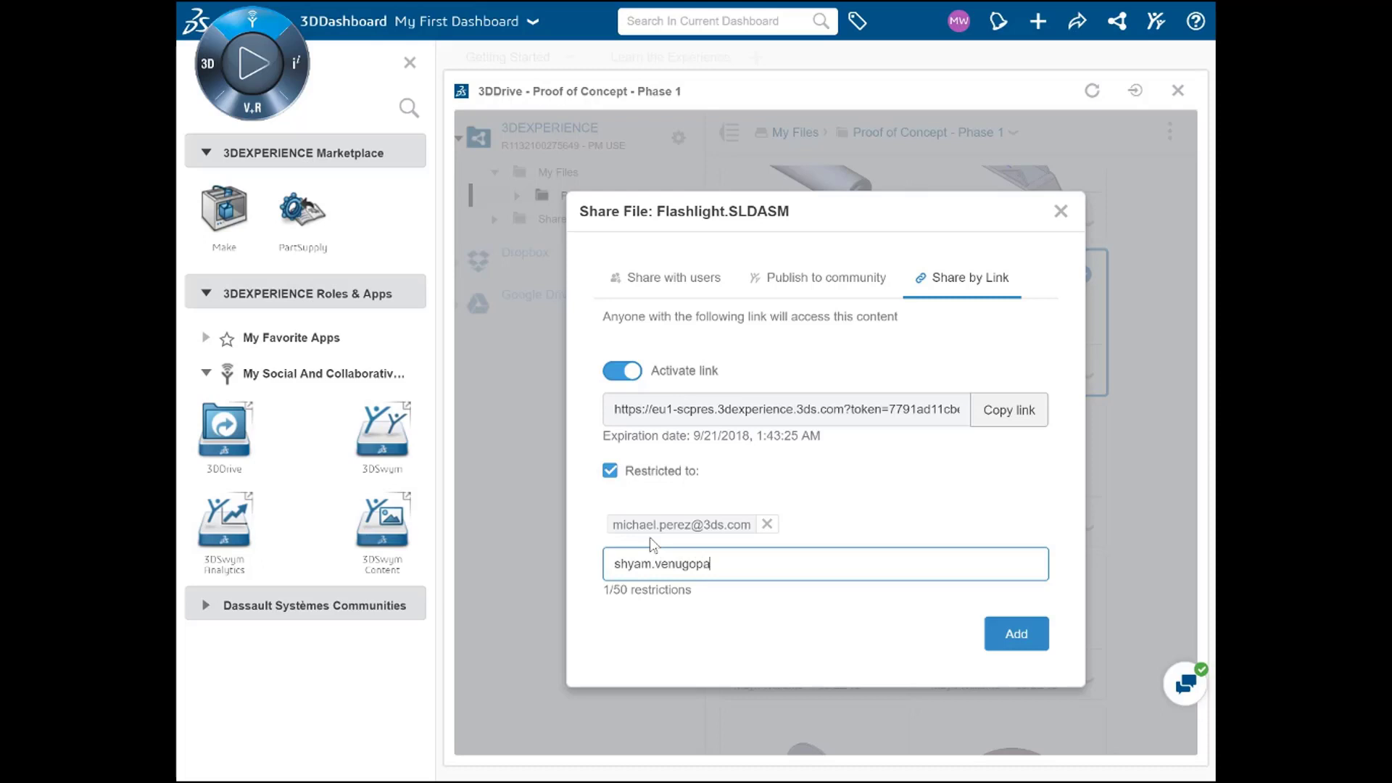
pyautogui.press('Return')
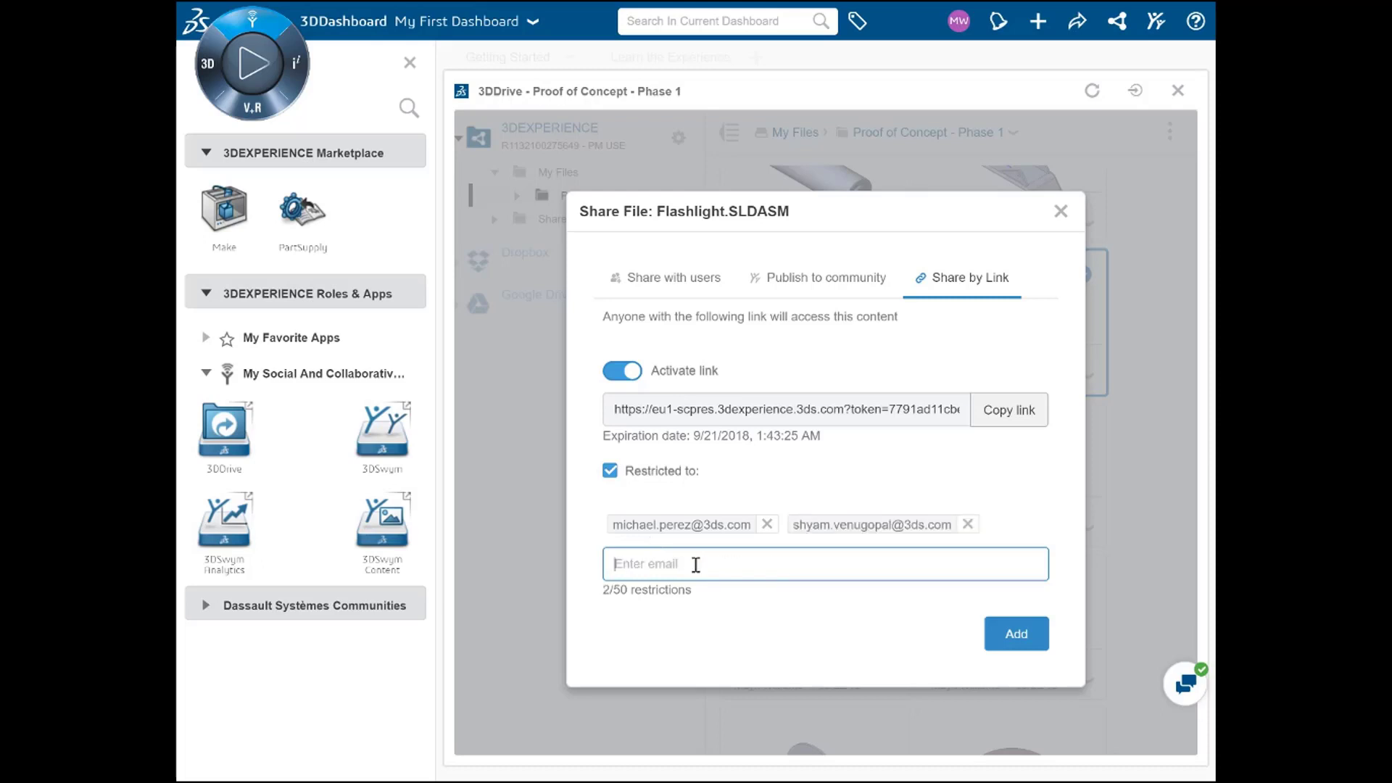
pyautogui.click(1014, 635)
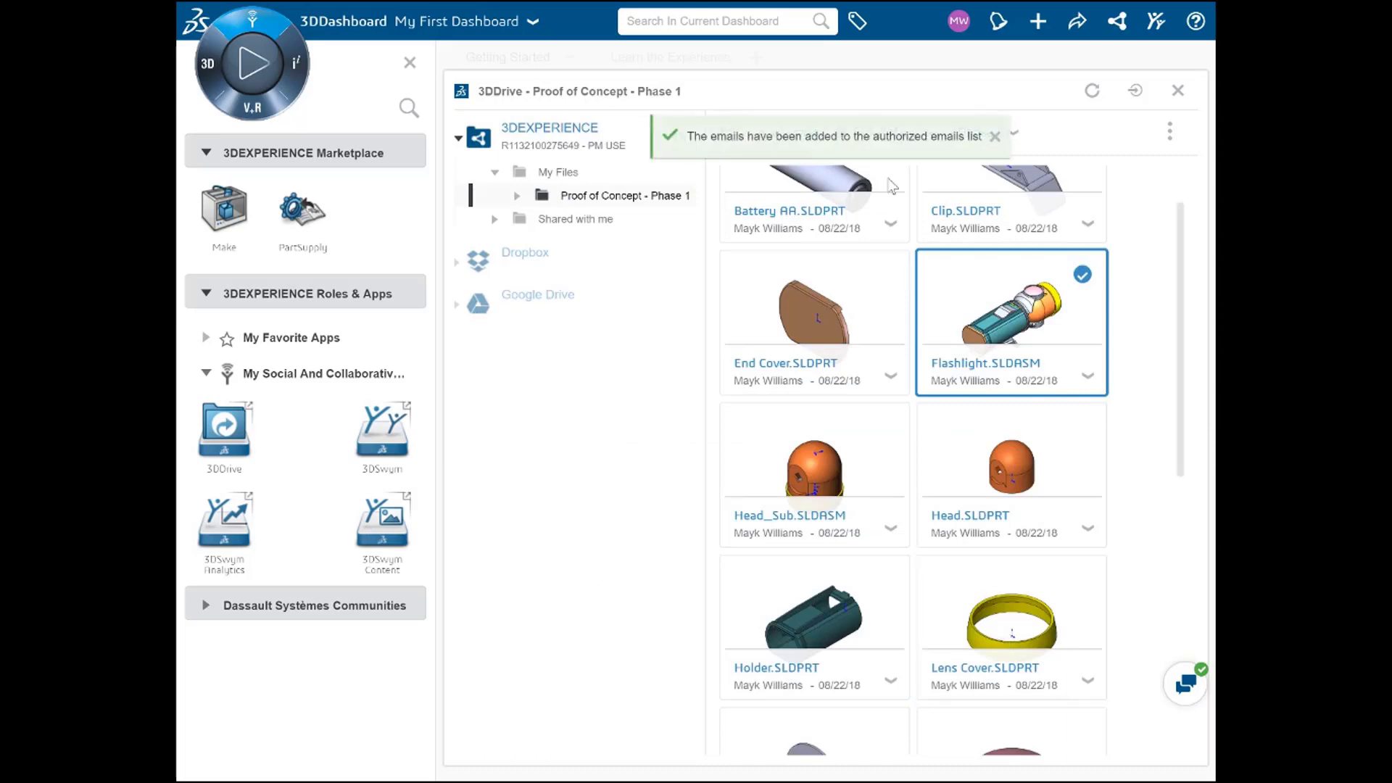
# Step: Show Flashlight.SLDASM's Information panel on the Access by link tab listing both recipients
pyautogui.click(1170, 132)
pyautogui.click(1104, 617)
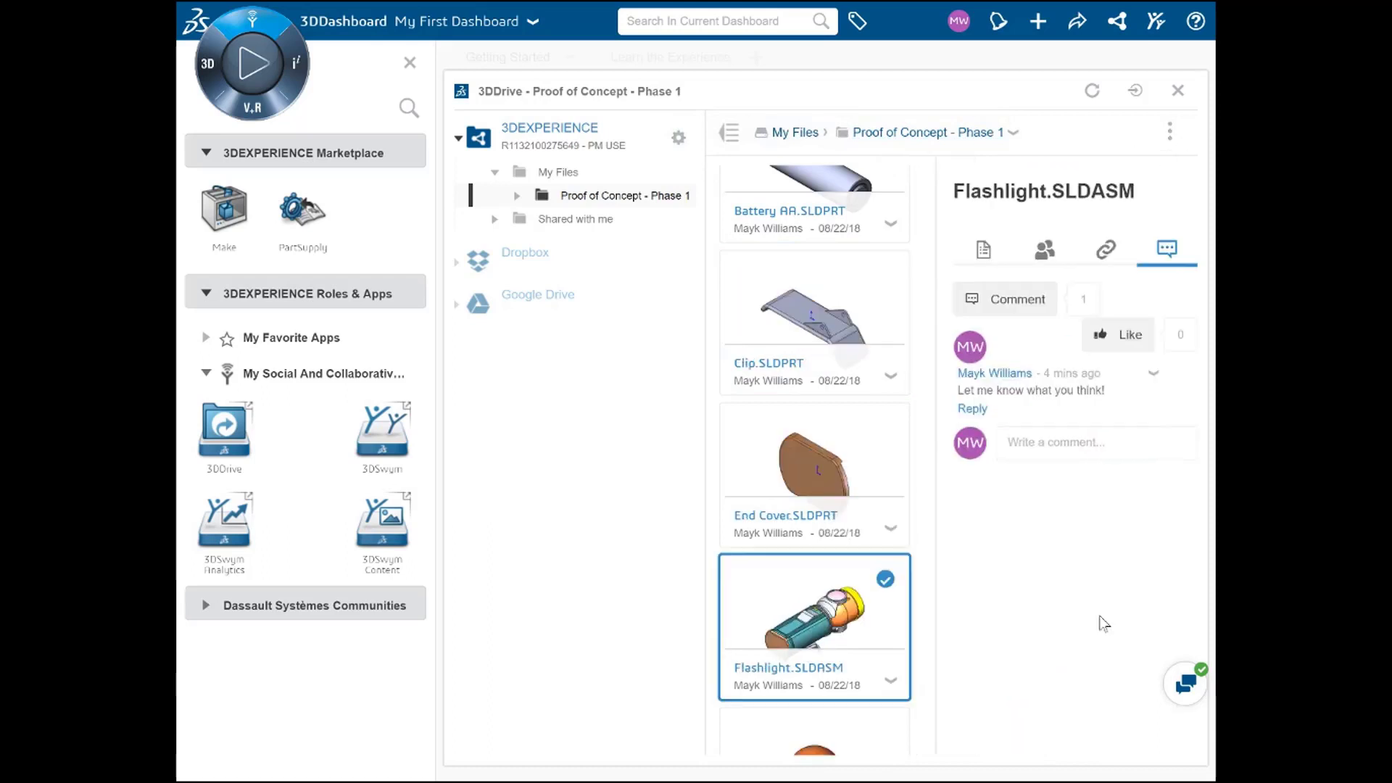
pyautogui.click(1107, 252)
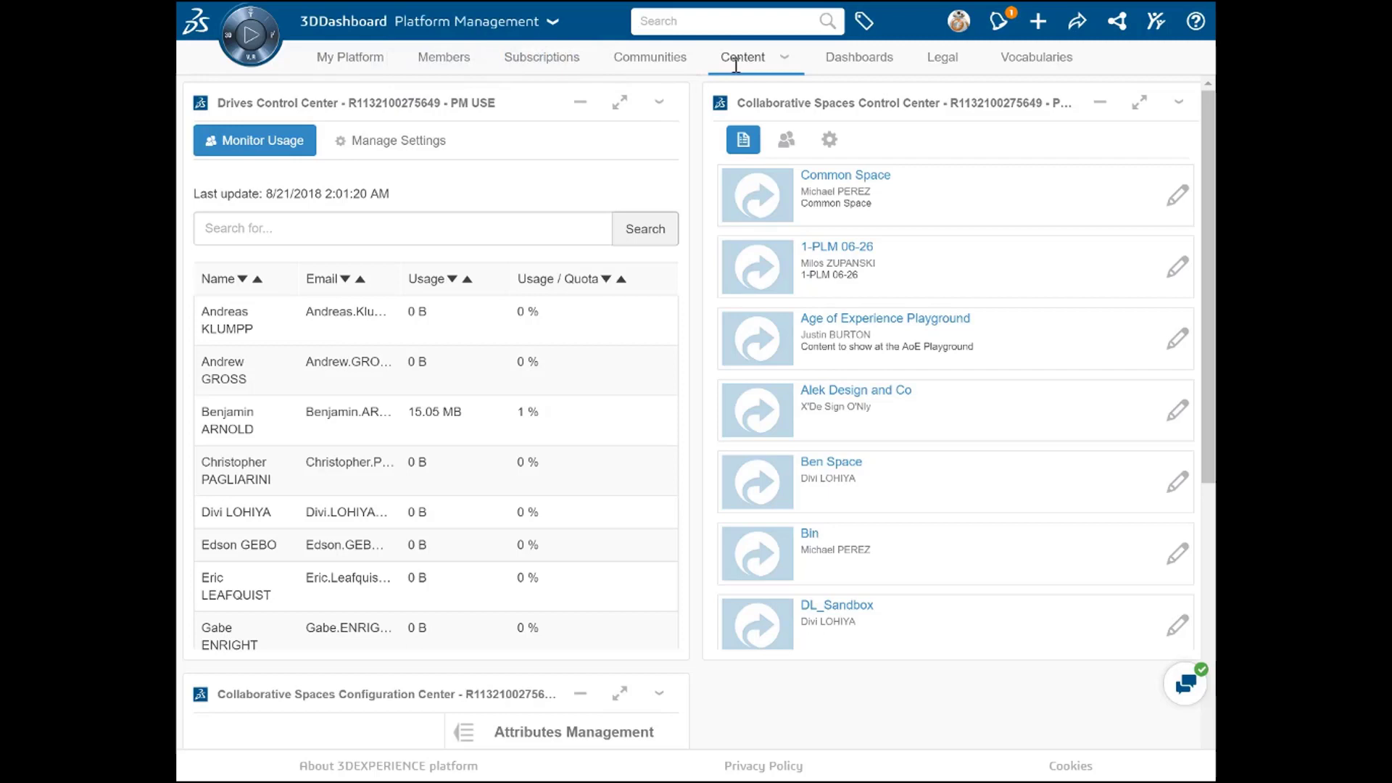
# Step: Show the Manage Settings view with the drive quota, shareable-link option and shared-links table
pyautogui.click(390, 148)
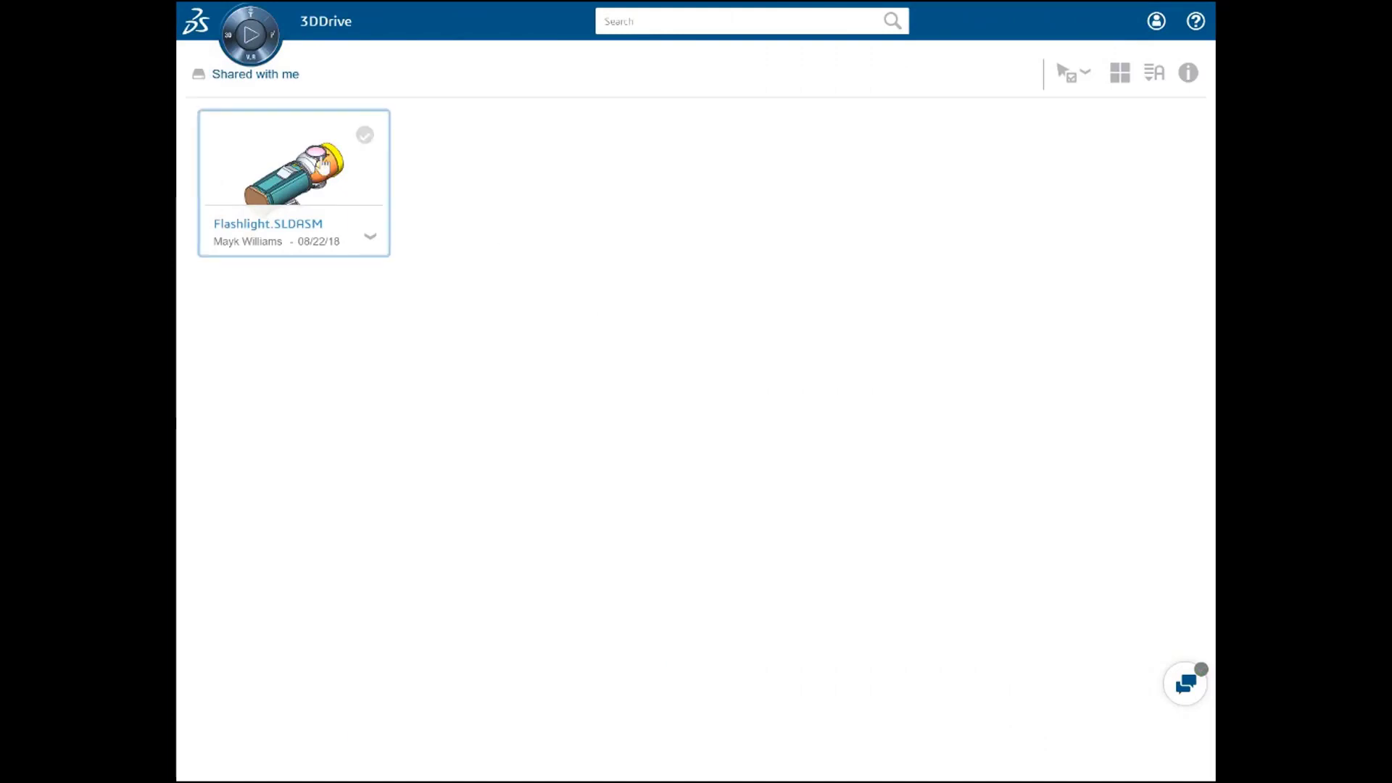
# Step: Open Flashlight.SLDASM from Shared with me in the 3D preview and orbit it to view from below
pyautogui.click(324, 166)
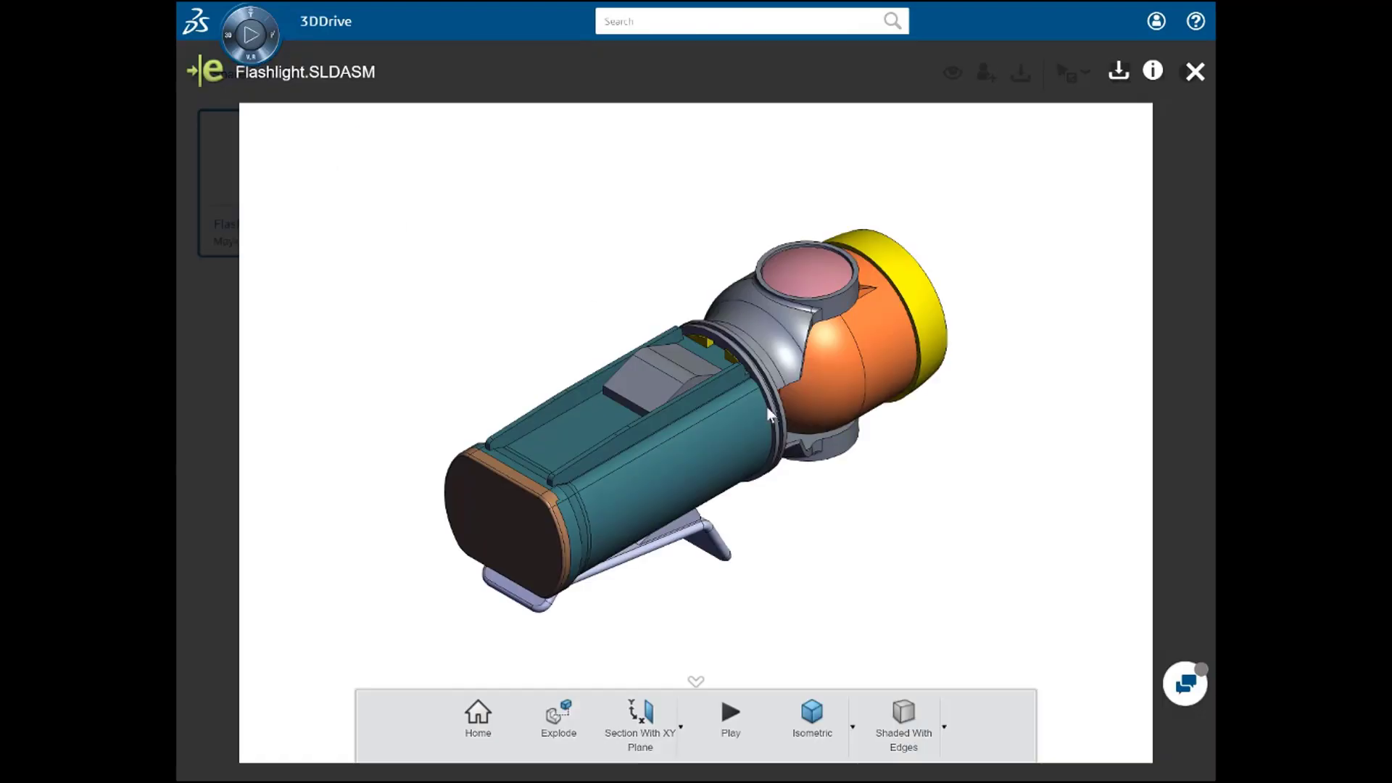
pyautogui.moveTo(900, 576); pyautogui.dragTo(845, 520)
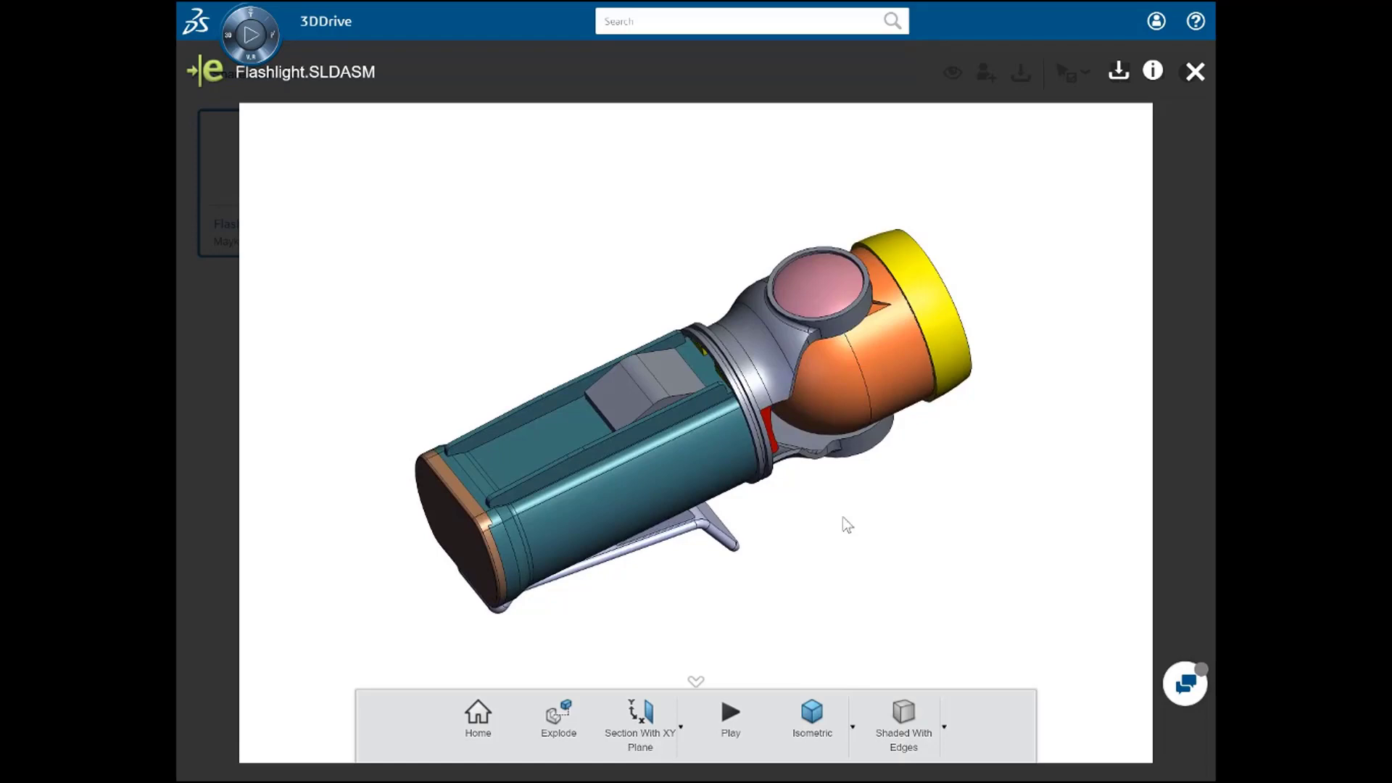